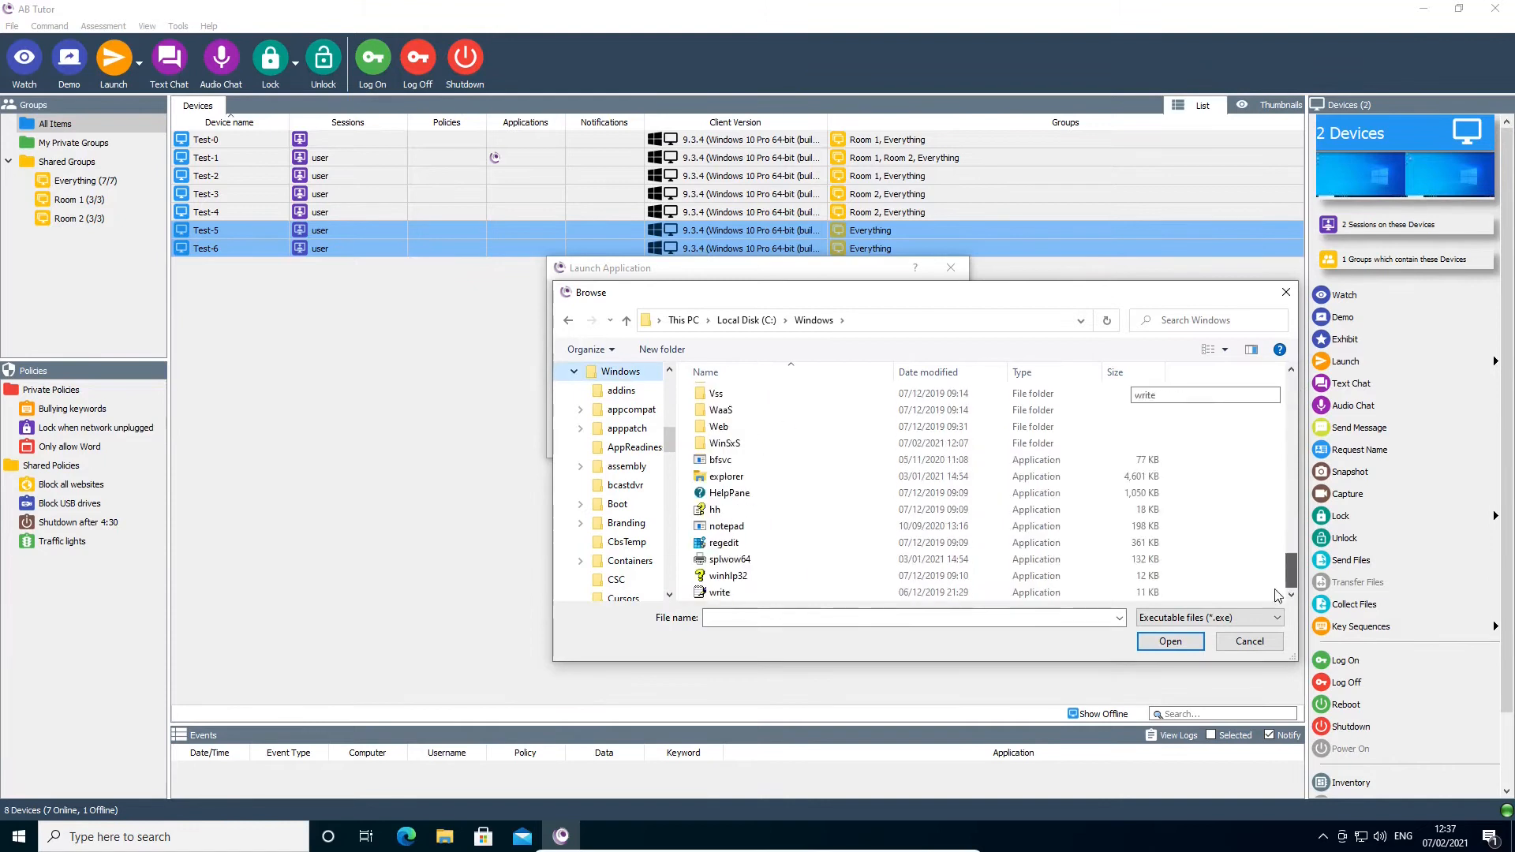
Launch C:\Windows\notepad.exe on the selected devices Test-5 and Test-6.
click(729, 528)
click(1170, 641)
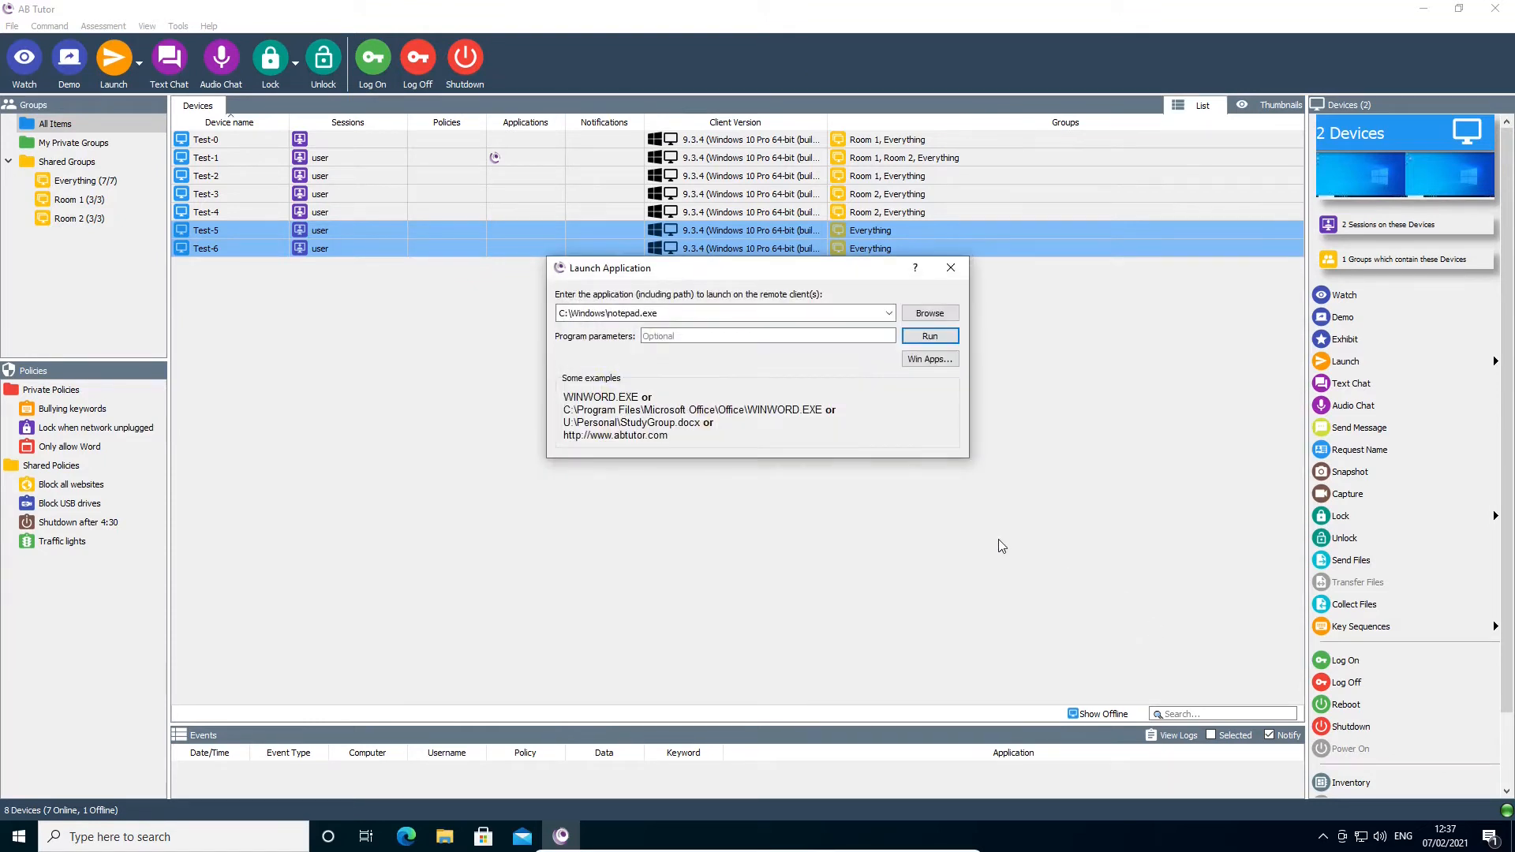
click(930, 337)
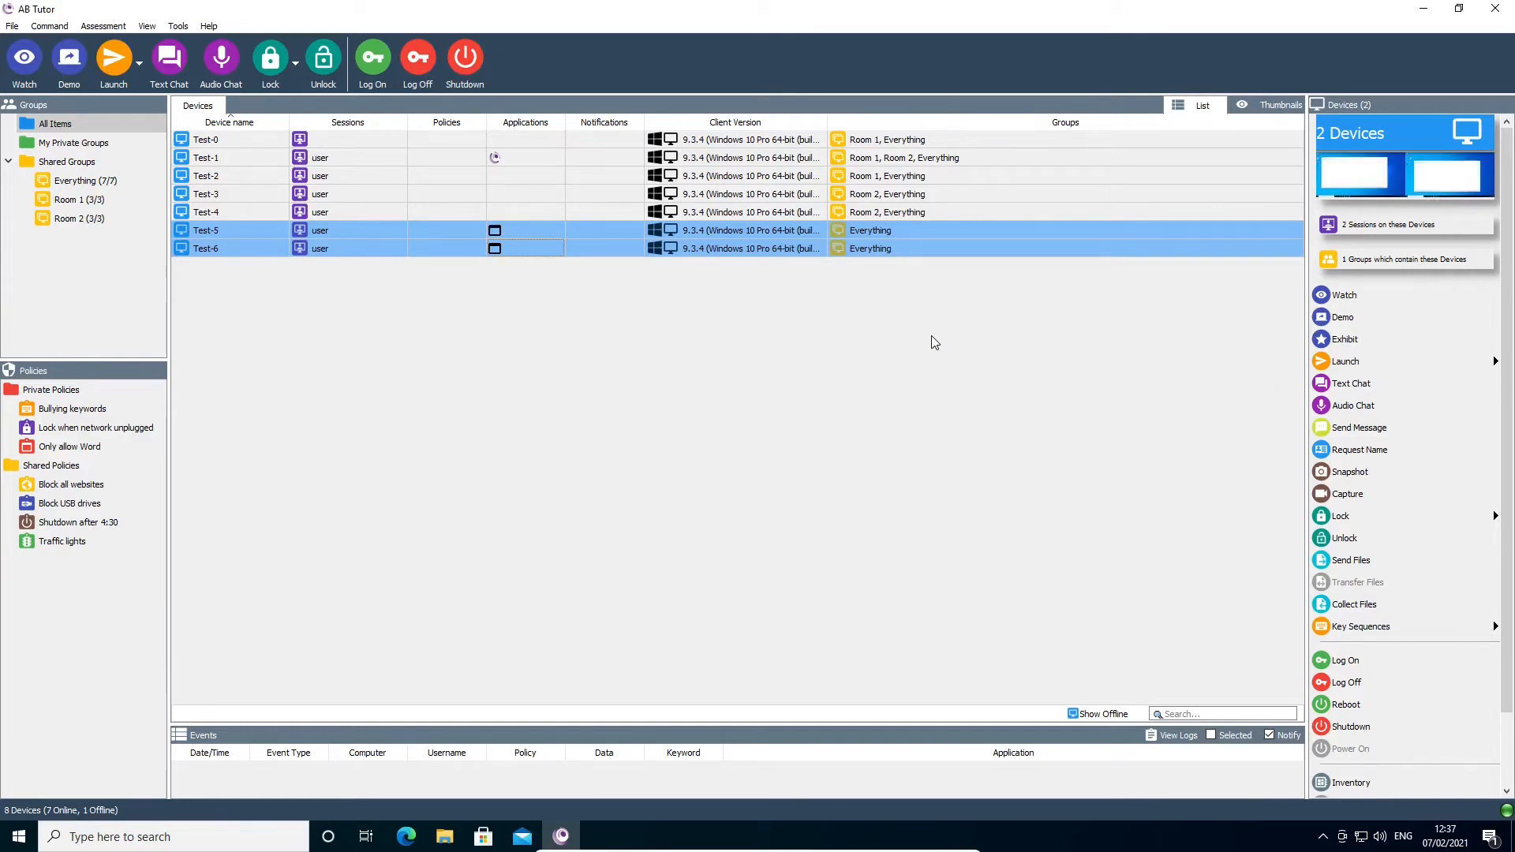
Launch notepad.exe on the selected devices with the program parameter c:\temp\demo.txt.
click(1345, 361)
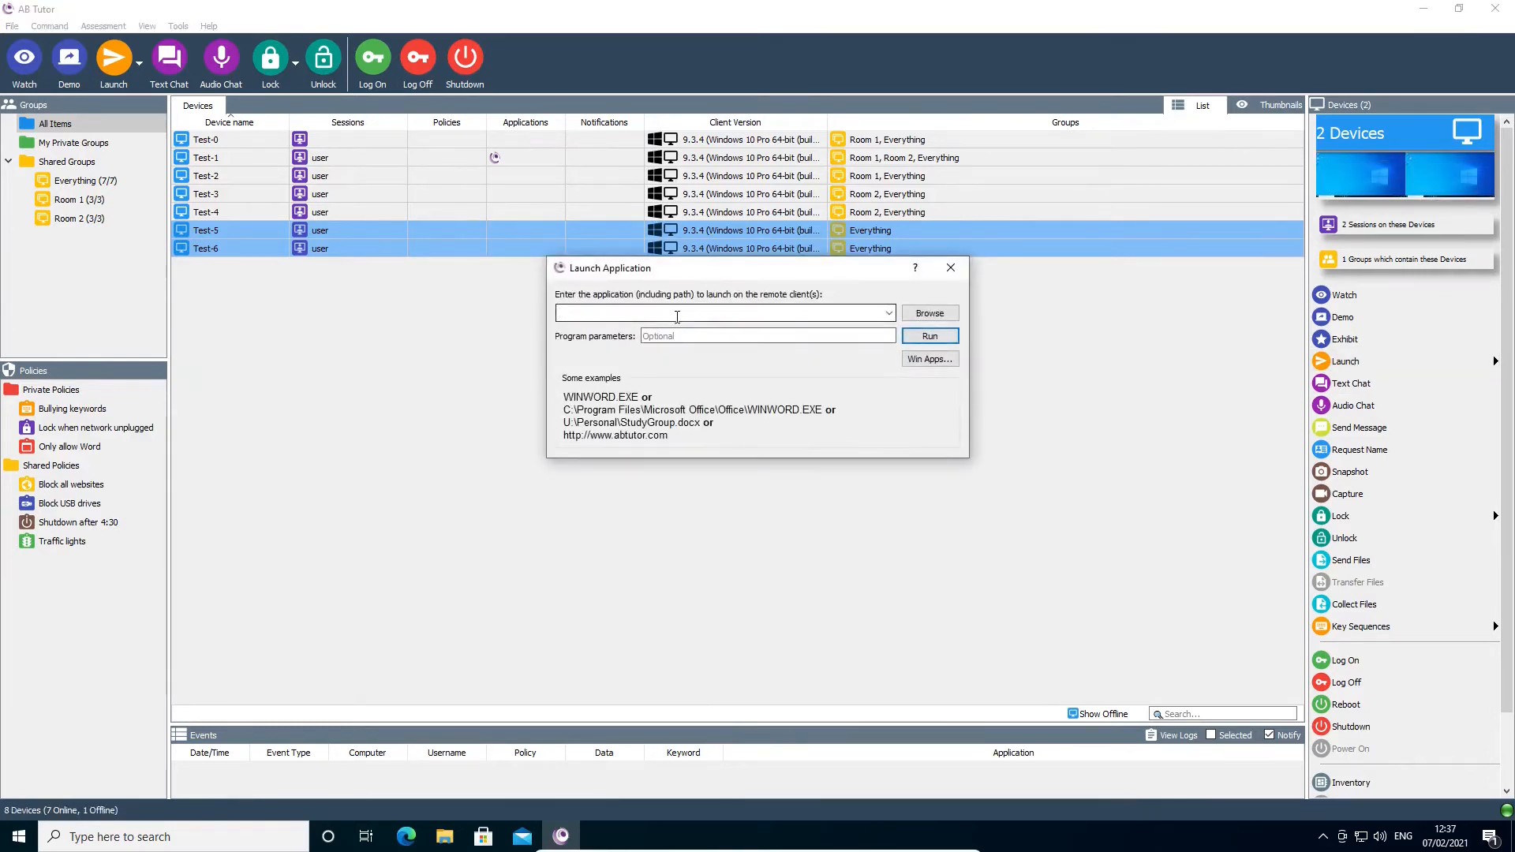
text(notepad.exe)
click(725, 336)
text(c:\temp\demo.txt)
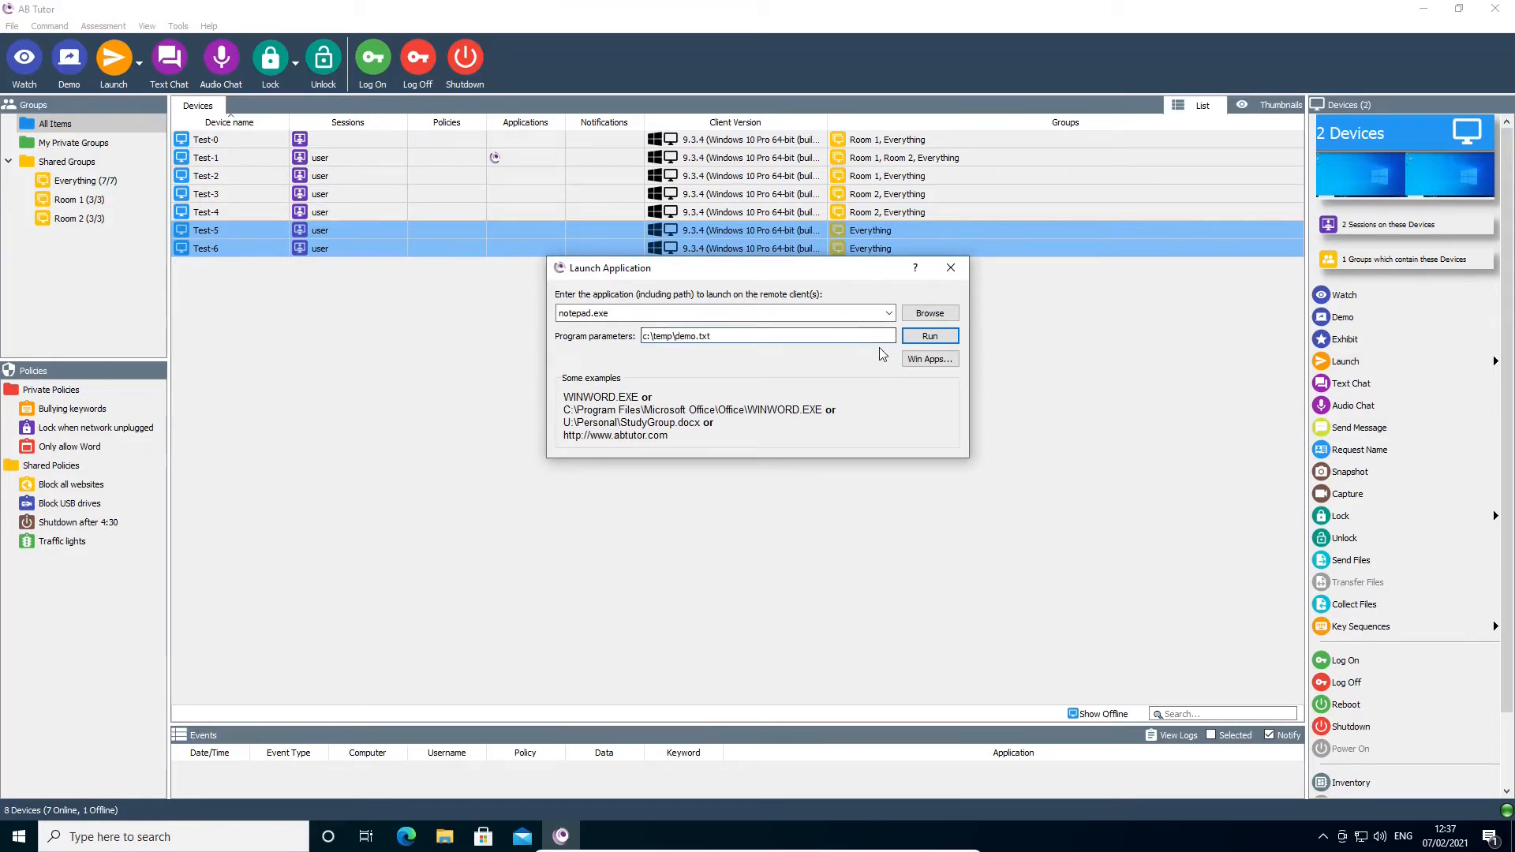
click(929, 337)
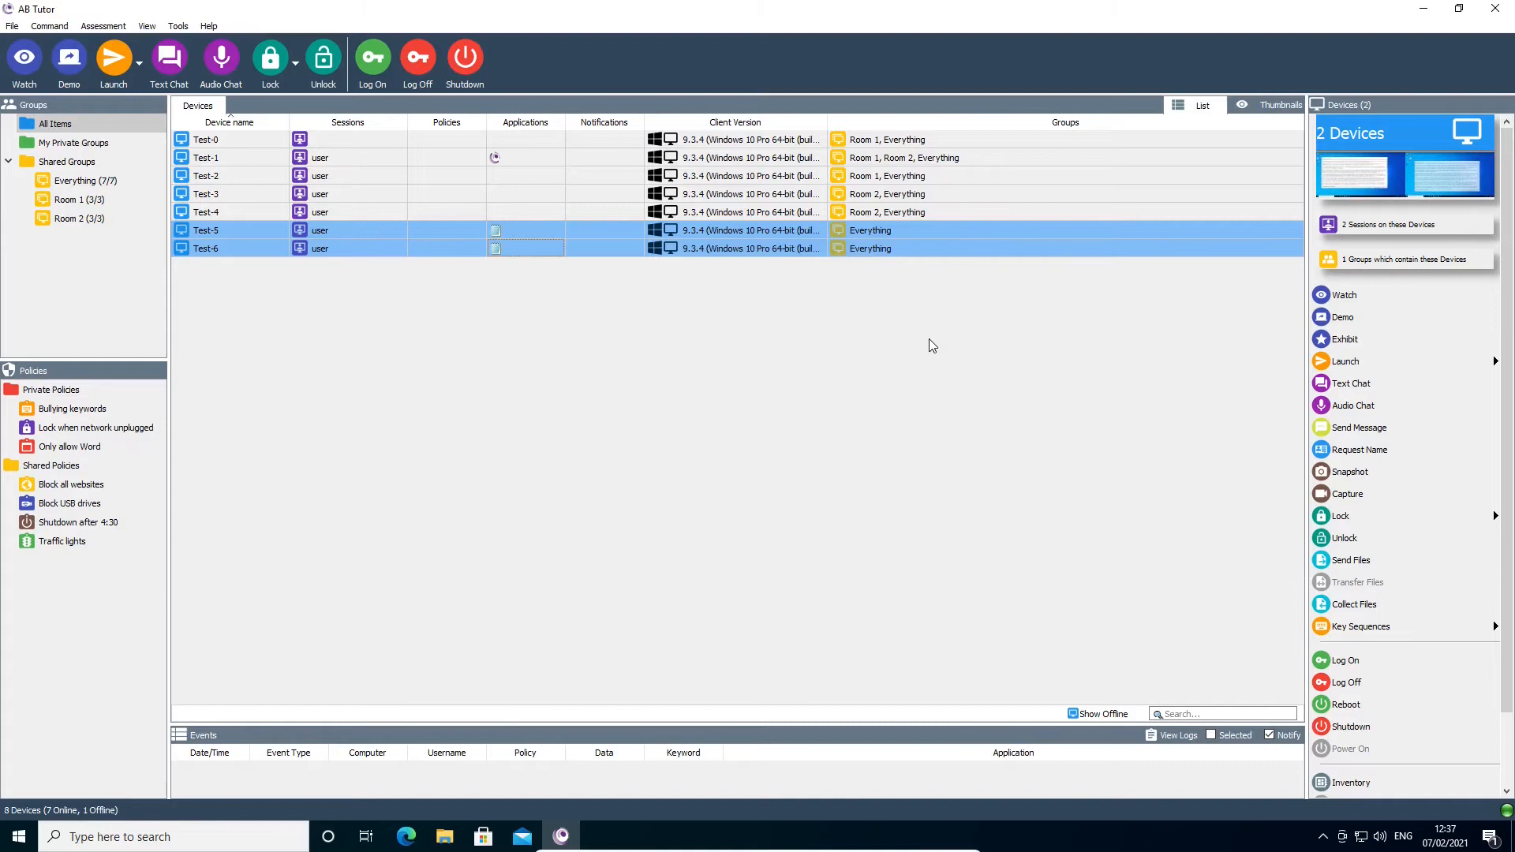
Launch the file c:\temp\demo.txt directly on Test-5 and Test-6, without naming a program.
click(1345, 361)
text(c:\temp\demo.txt)
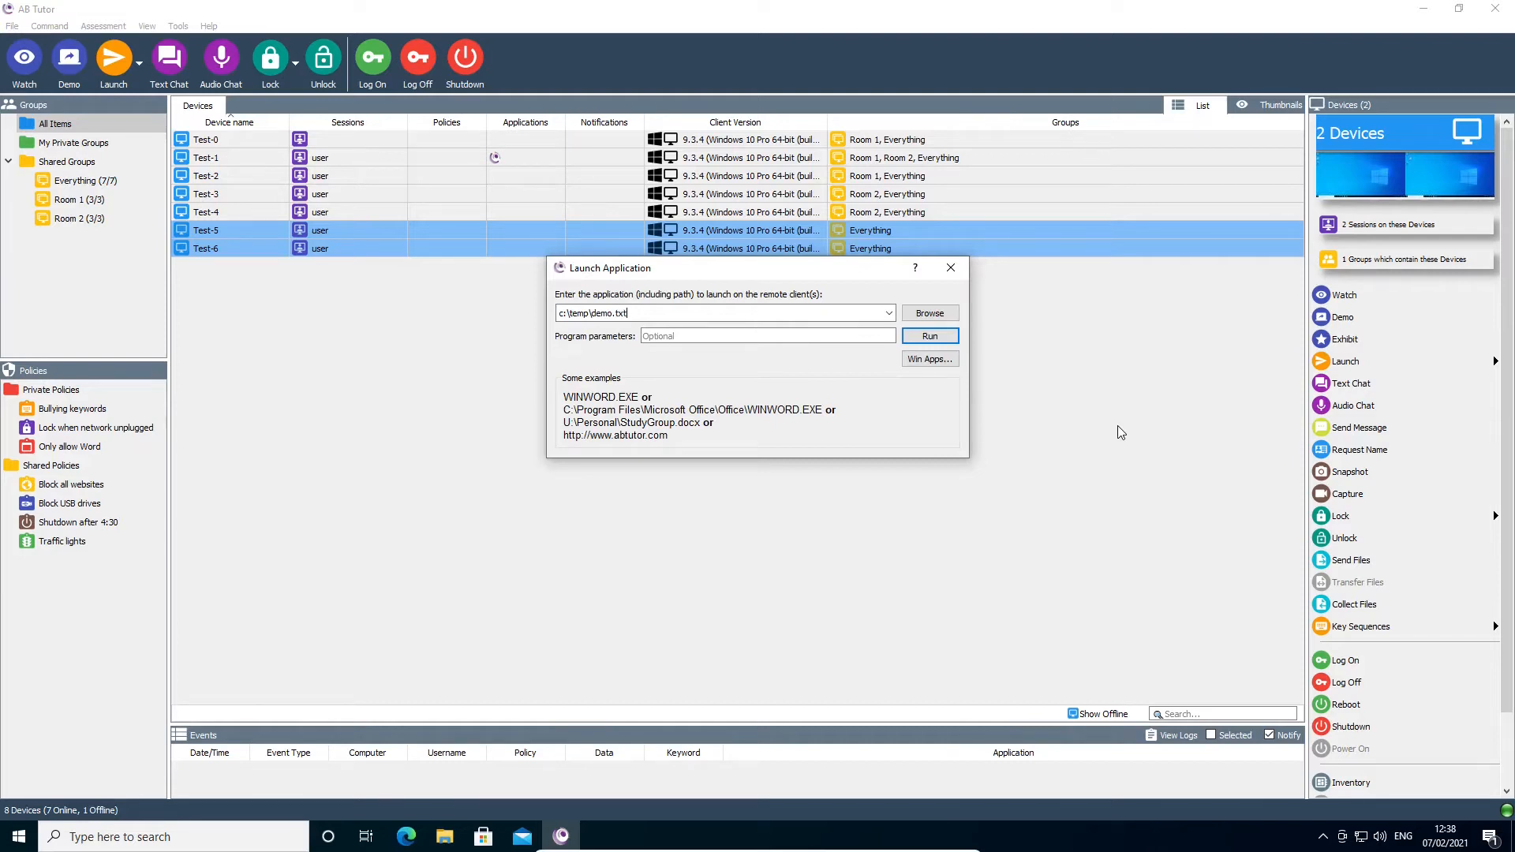
click(928, 339)
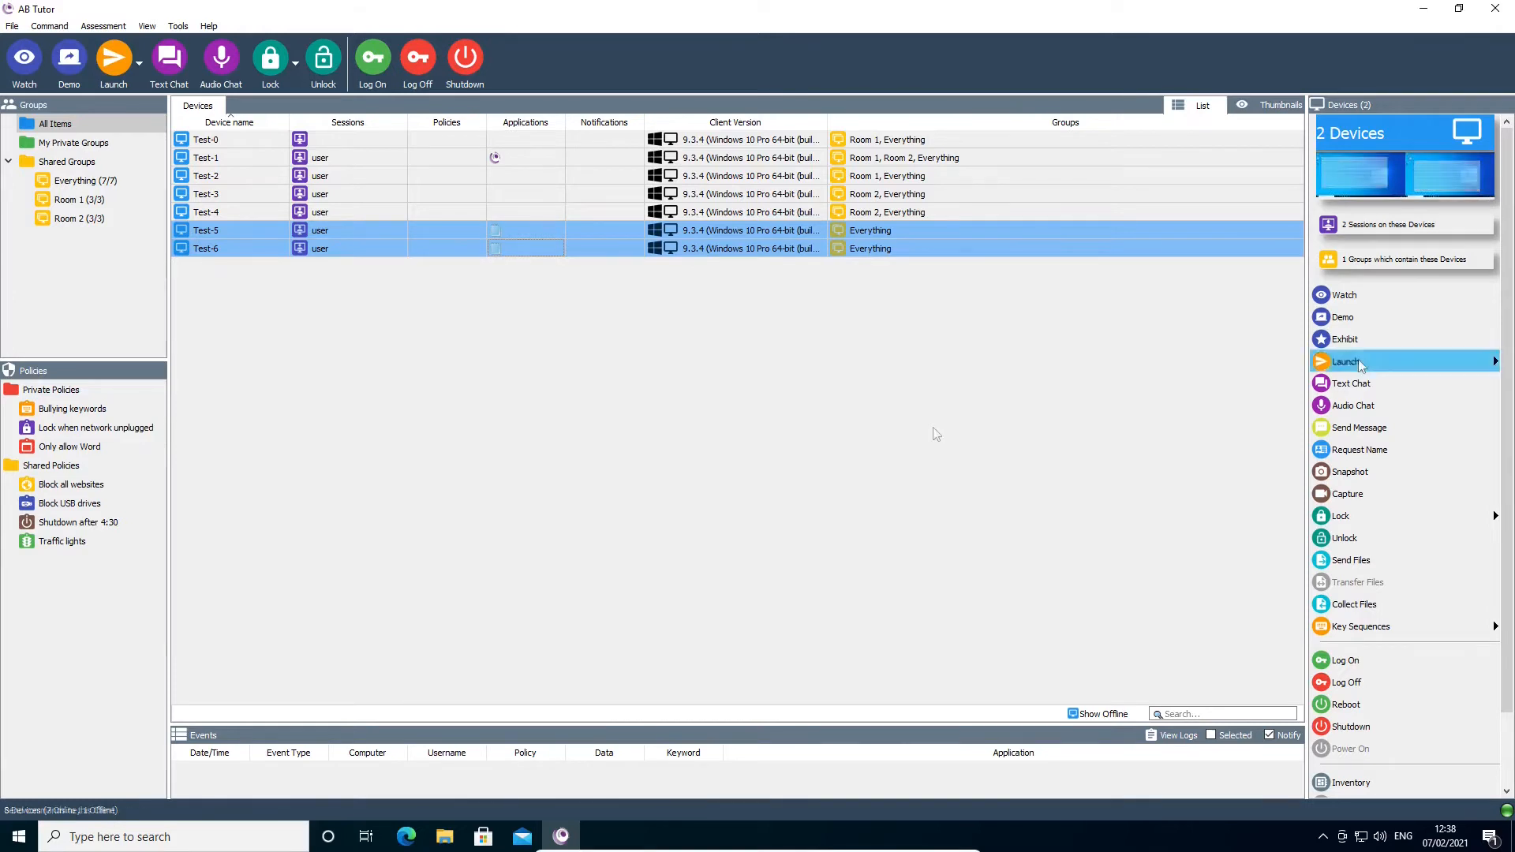
click(1355, 361)
text(https://)
key(BackSpace)
text(www.abtutor.com)
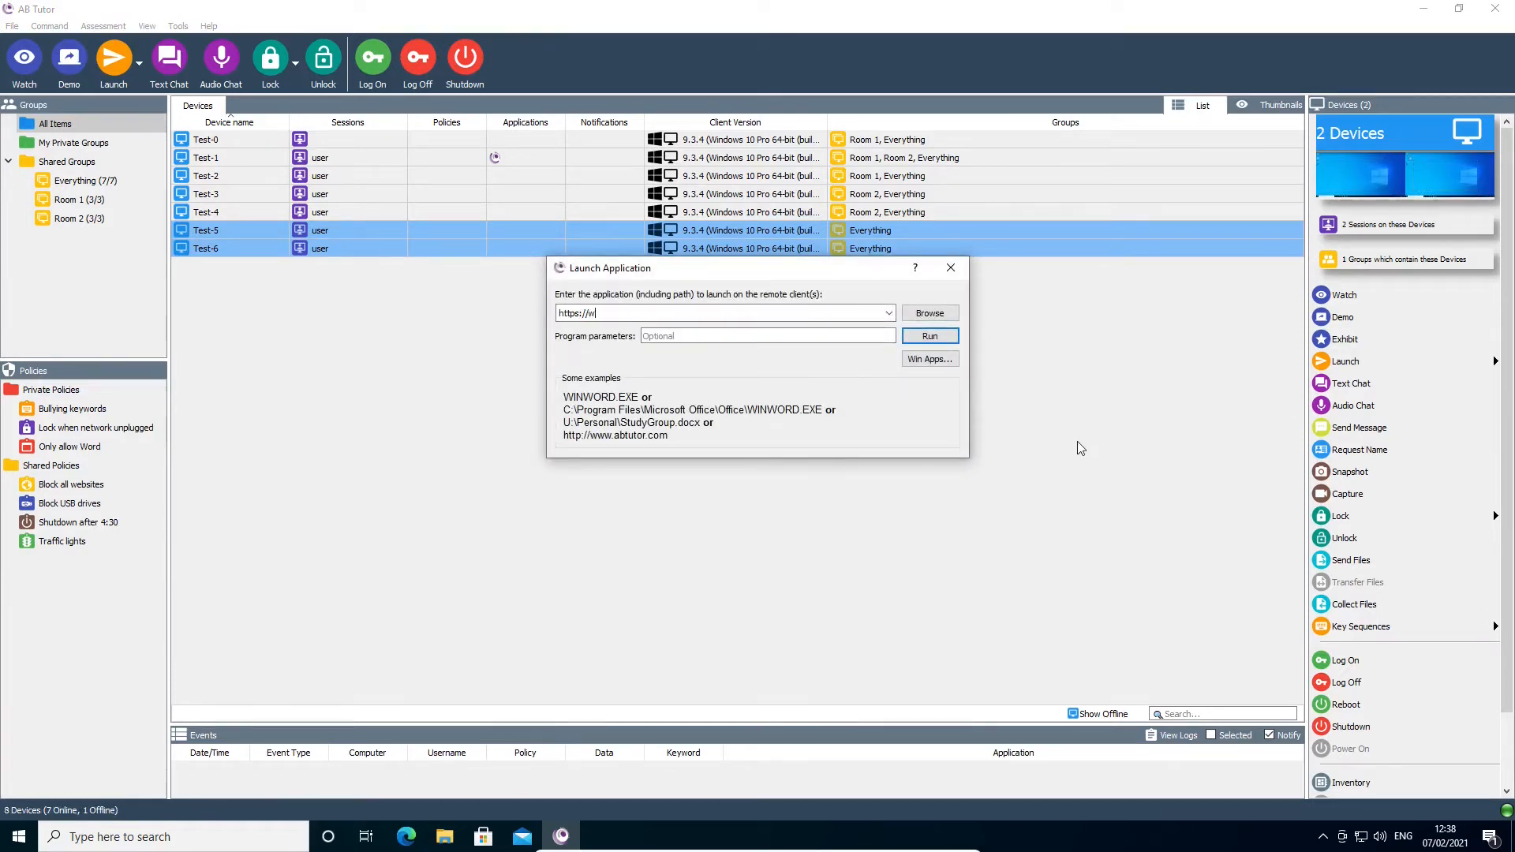
click(947, 339)
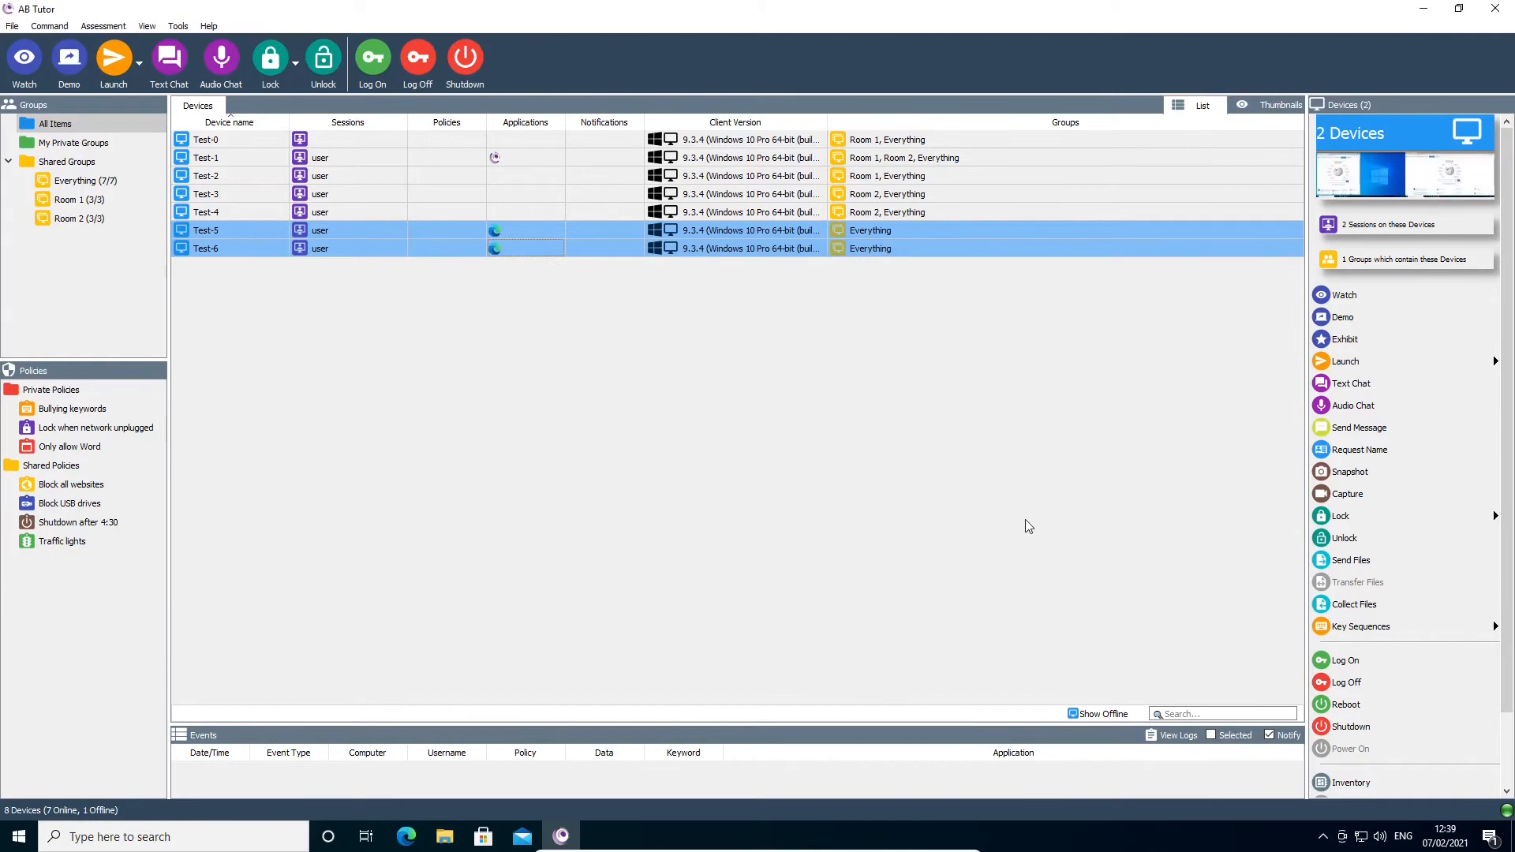
click(1345, 361)
click(889, 313)
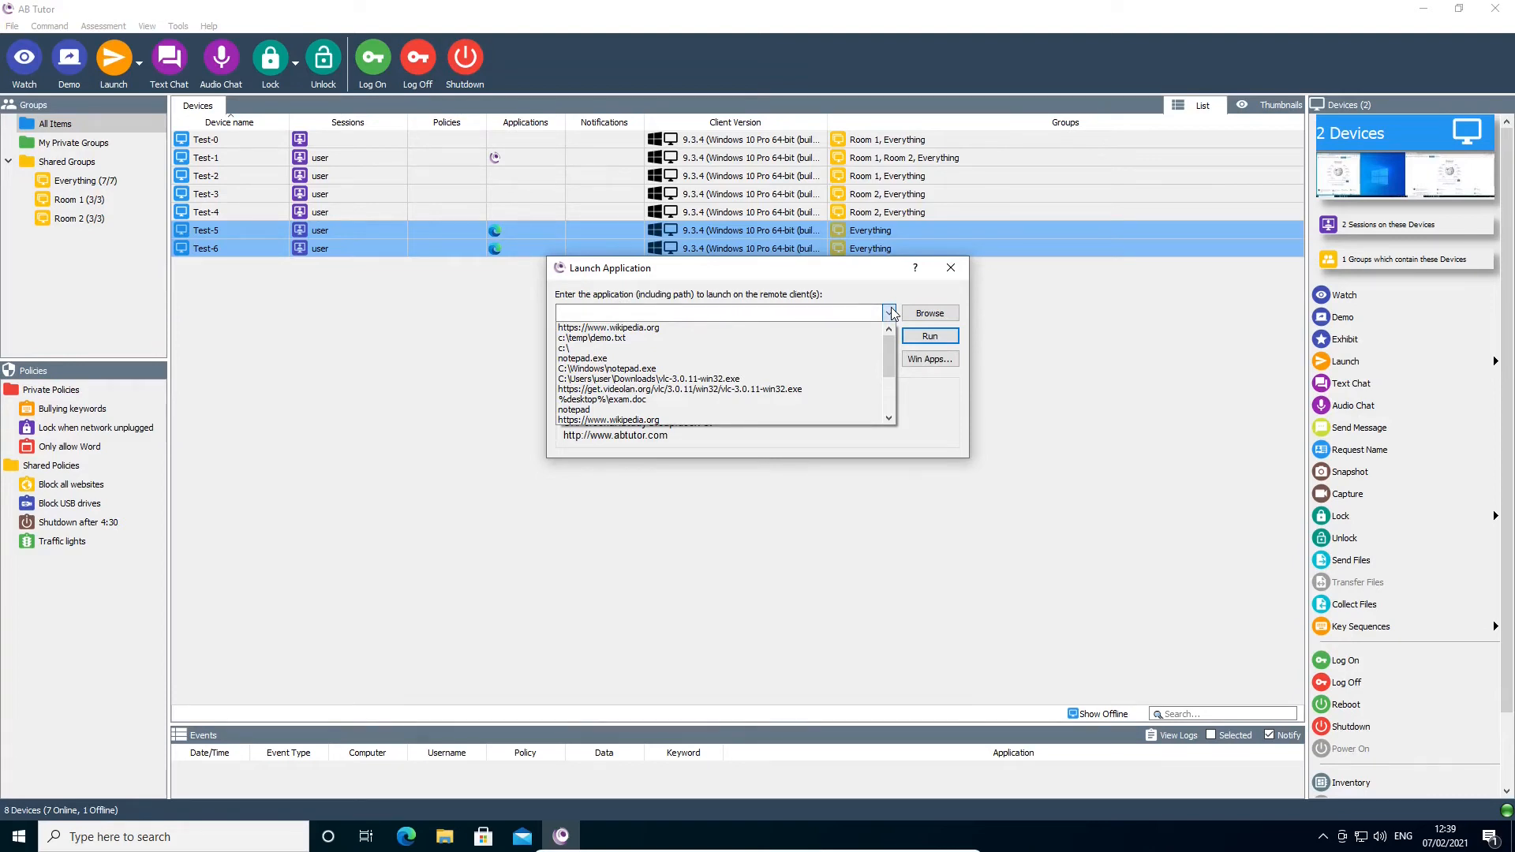
click(849, 327)
right_click(821, 313)
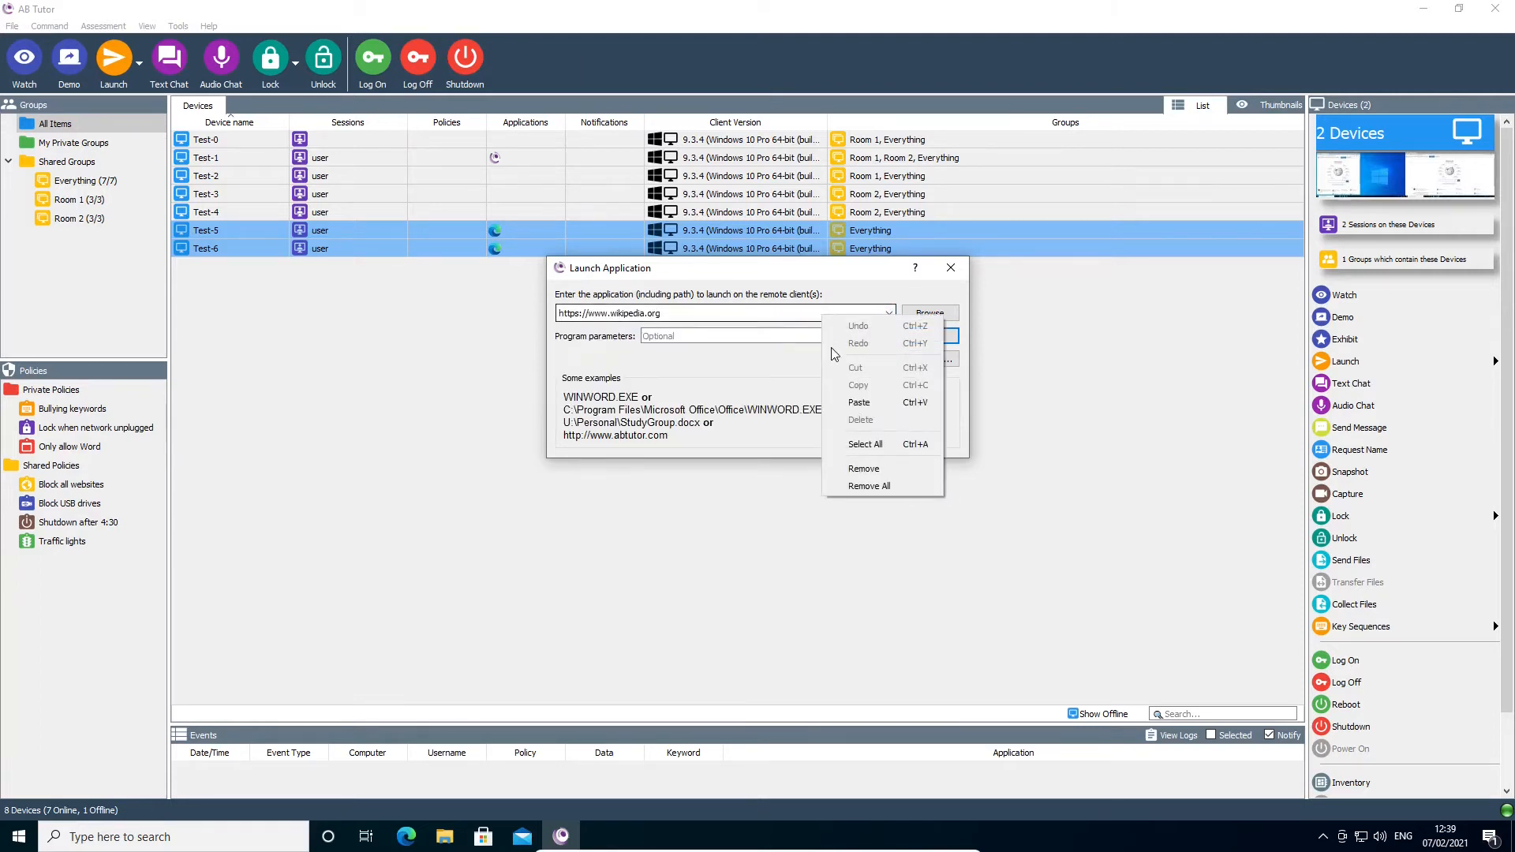
click(866, 467)
Clear all remaining entries from the Launch Application history and close the dialog.
click(888, 313)
click(865, 326)
right_click(843, 314)
click(886, 486)
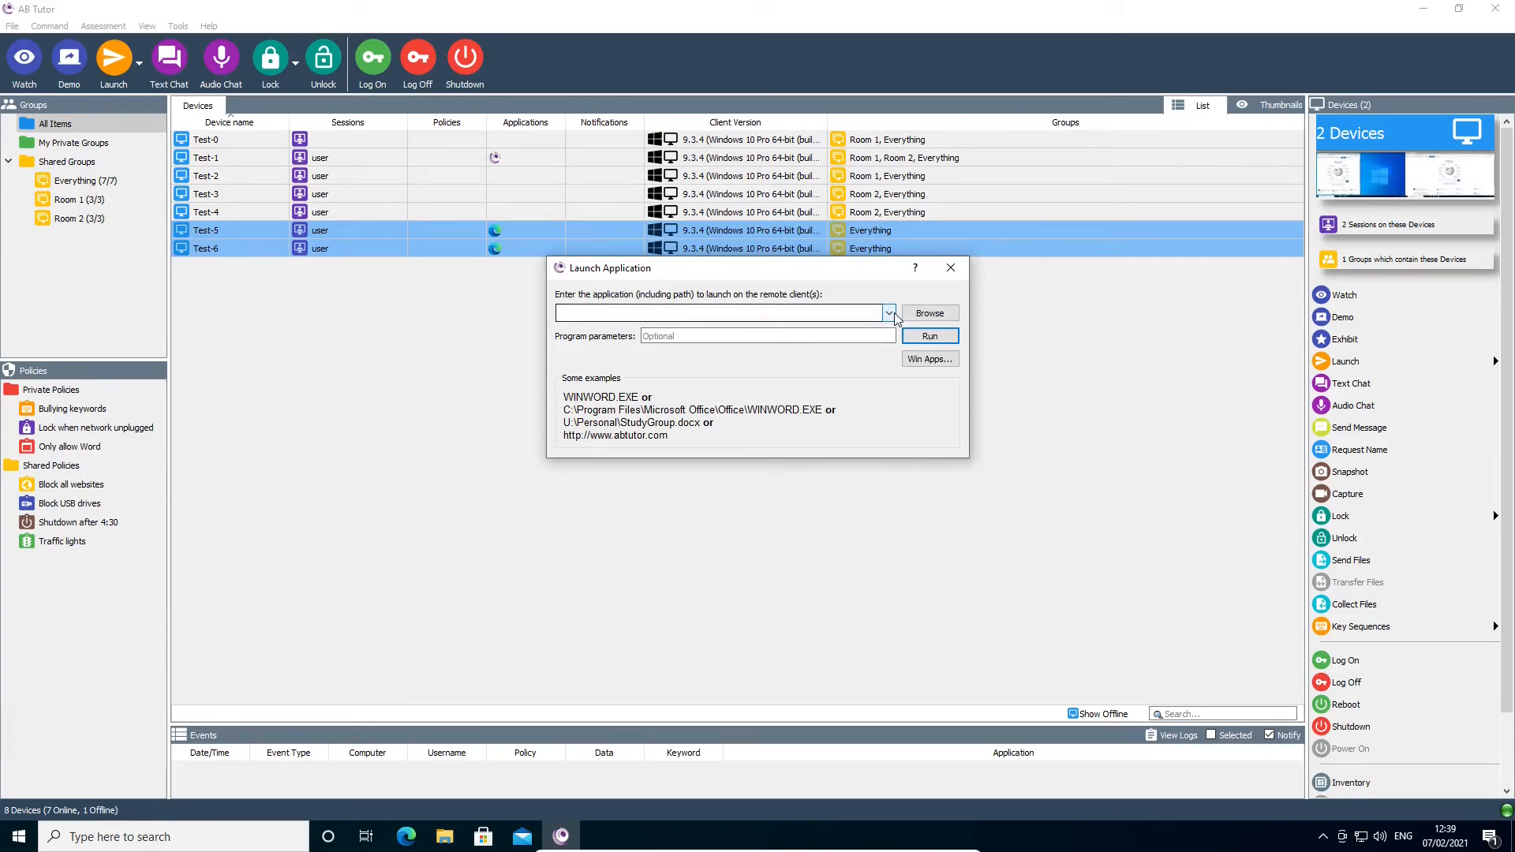
click(911, 340)
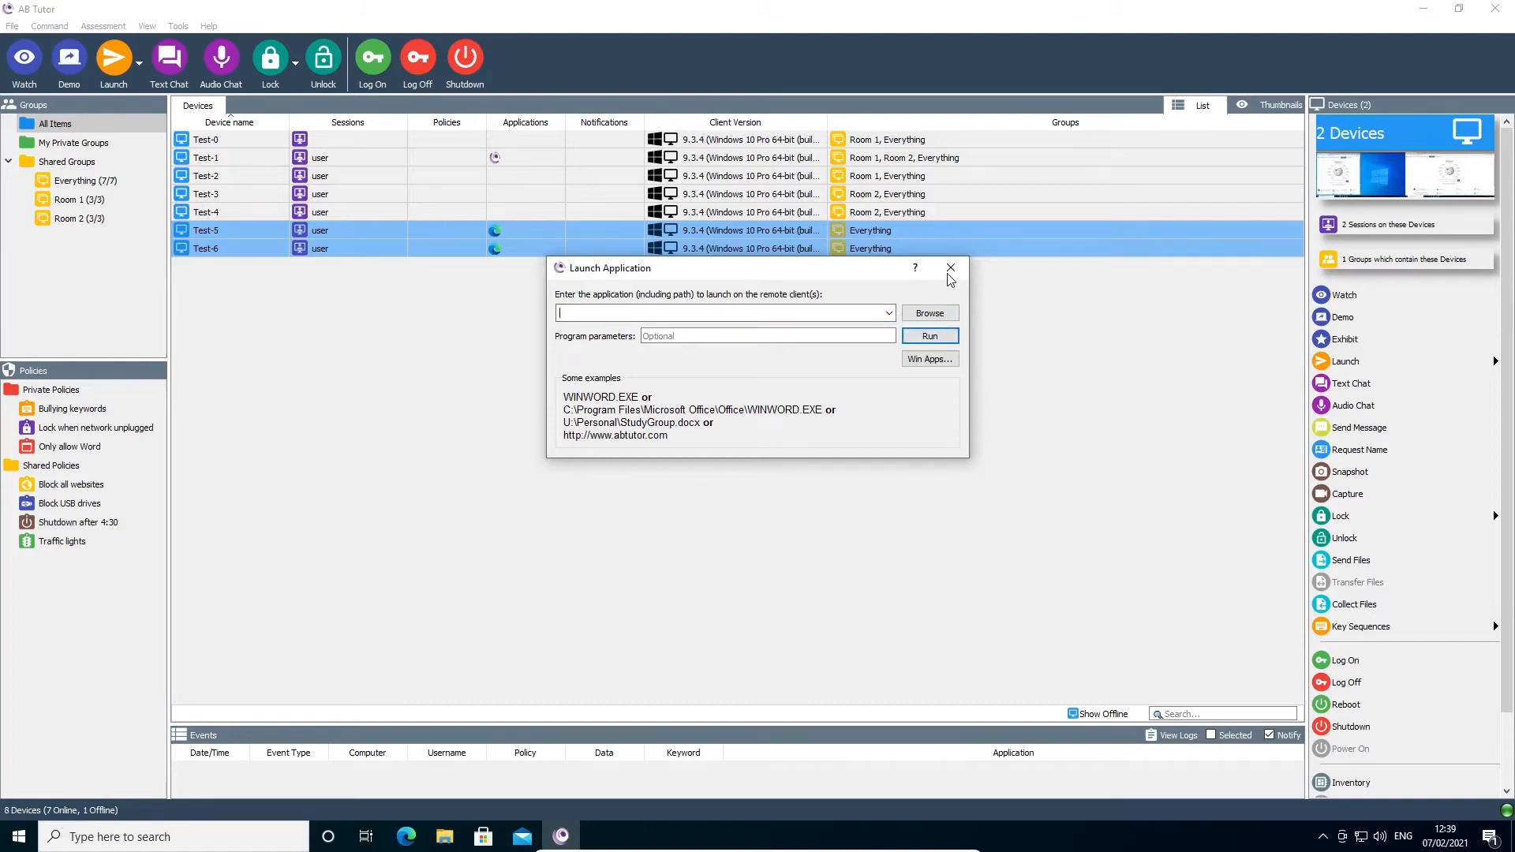
Add a shared launch command named "demo text" that runs notepad.exe with the argument c:\temp\demo.txt.
click(1493, 361)
click(1458, 402)
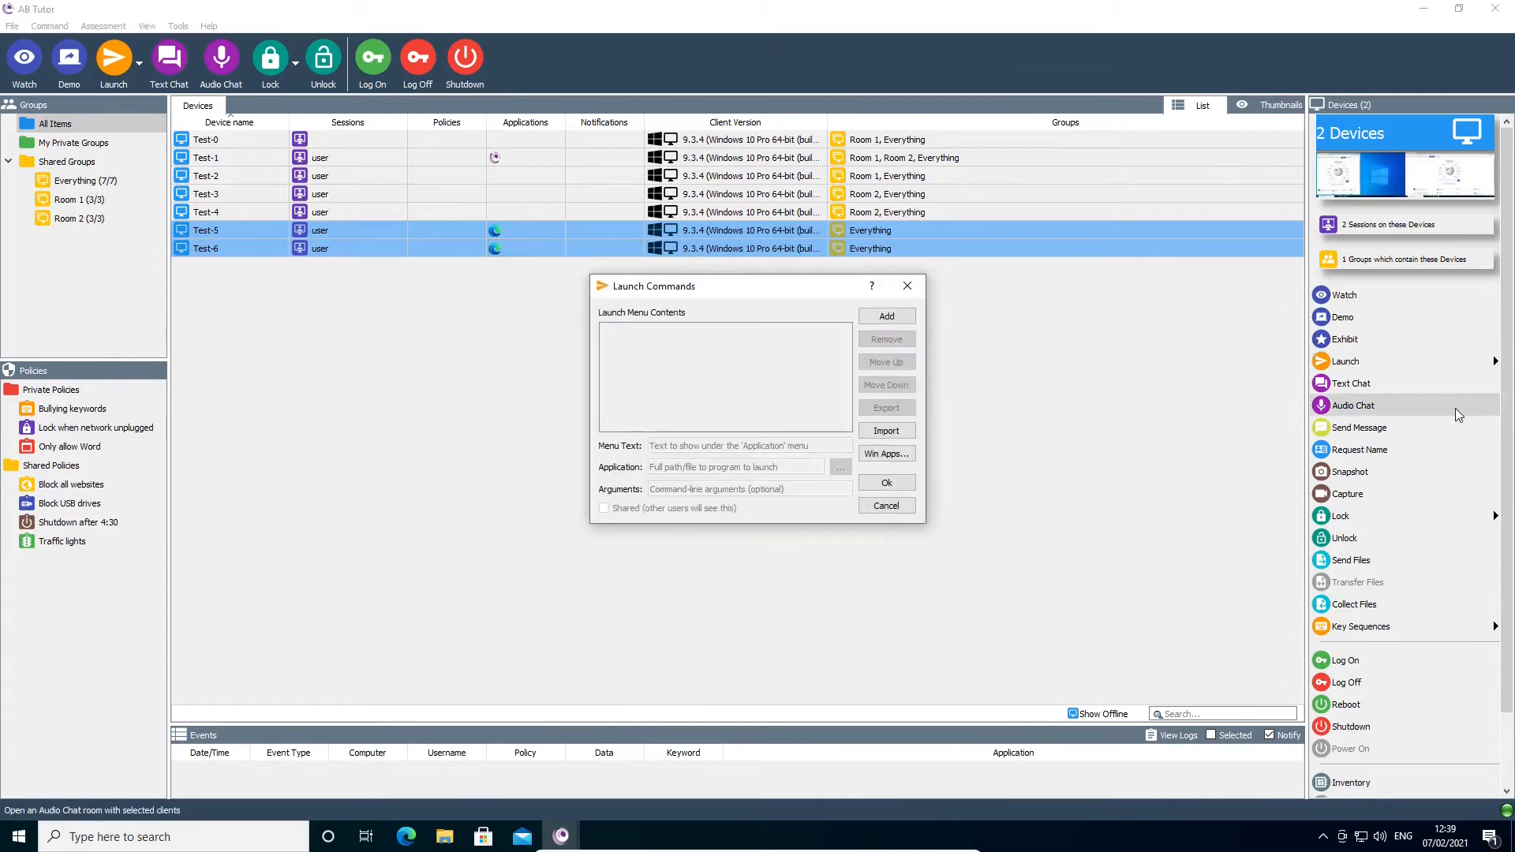
click(886, 315)
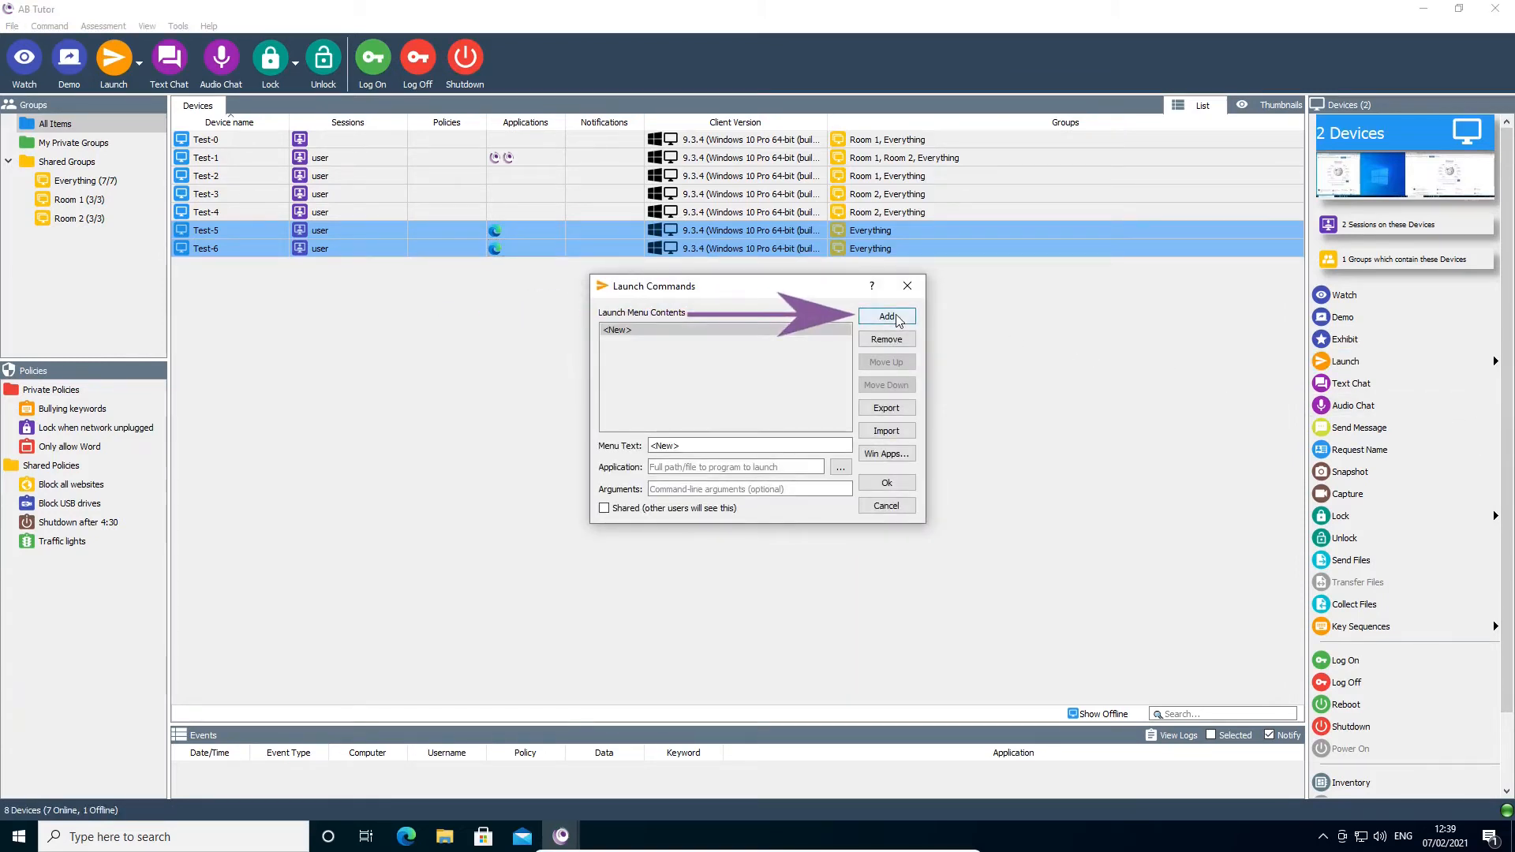
text(demo text)
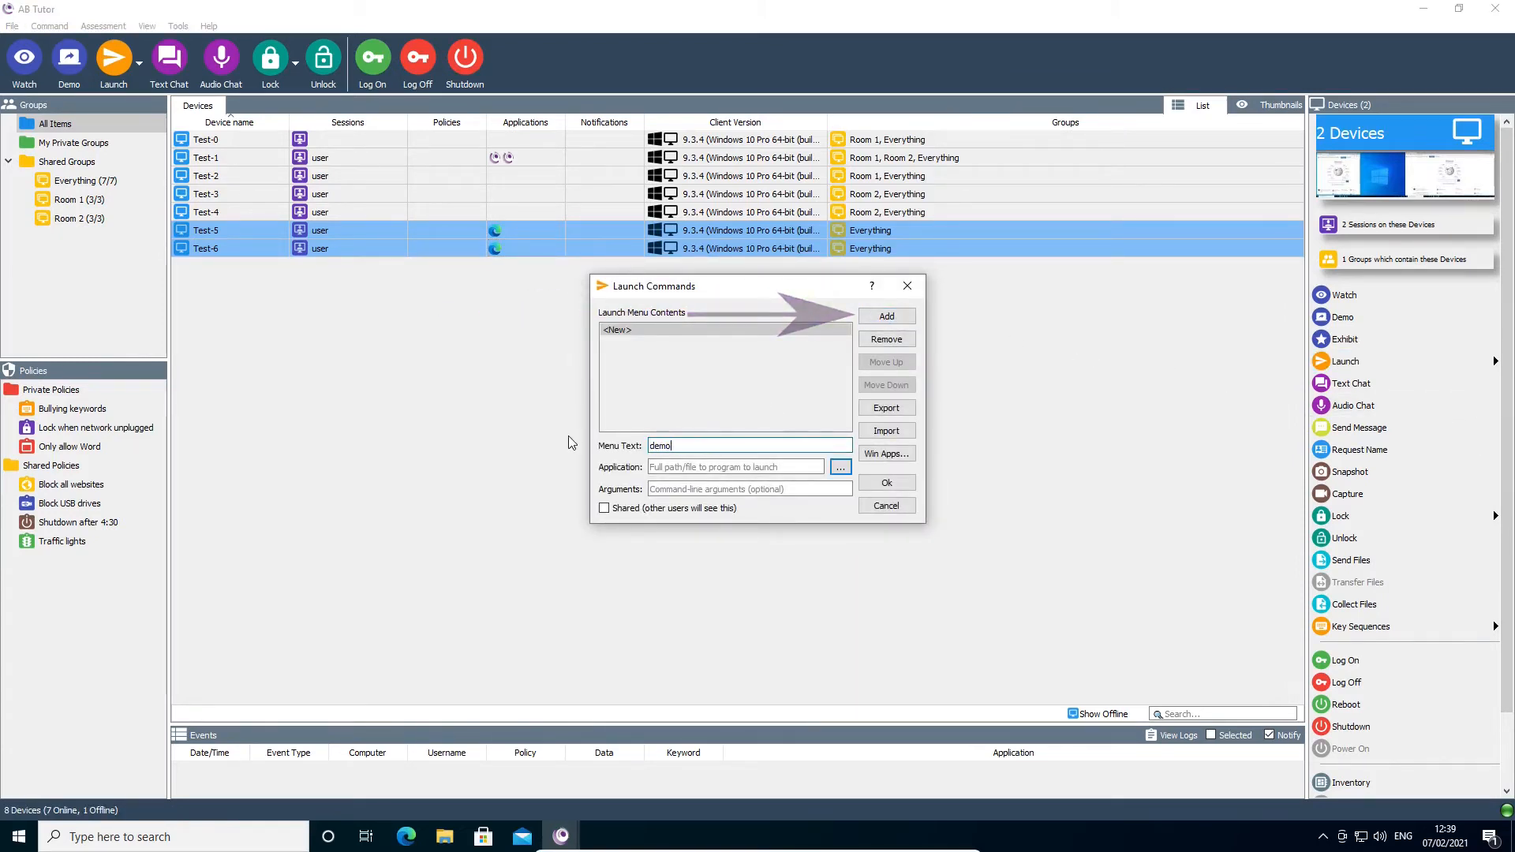
key(Tab)
text(notepad)
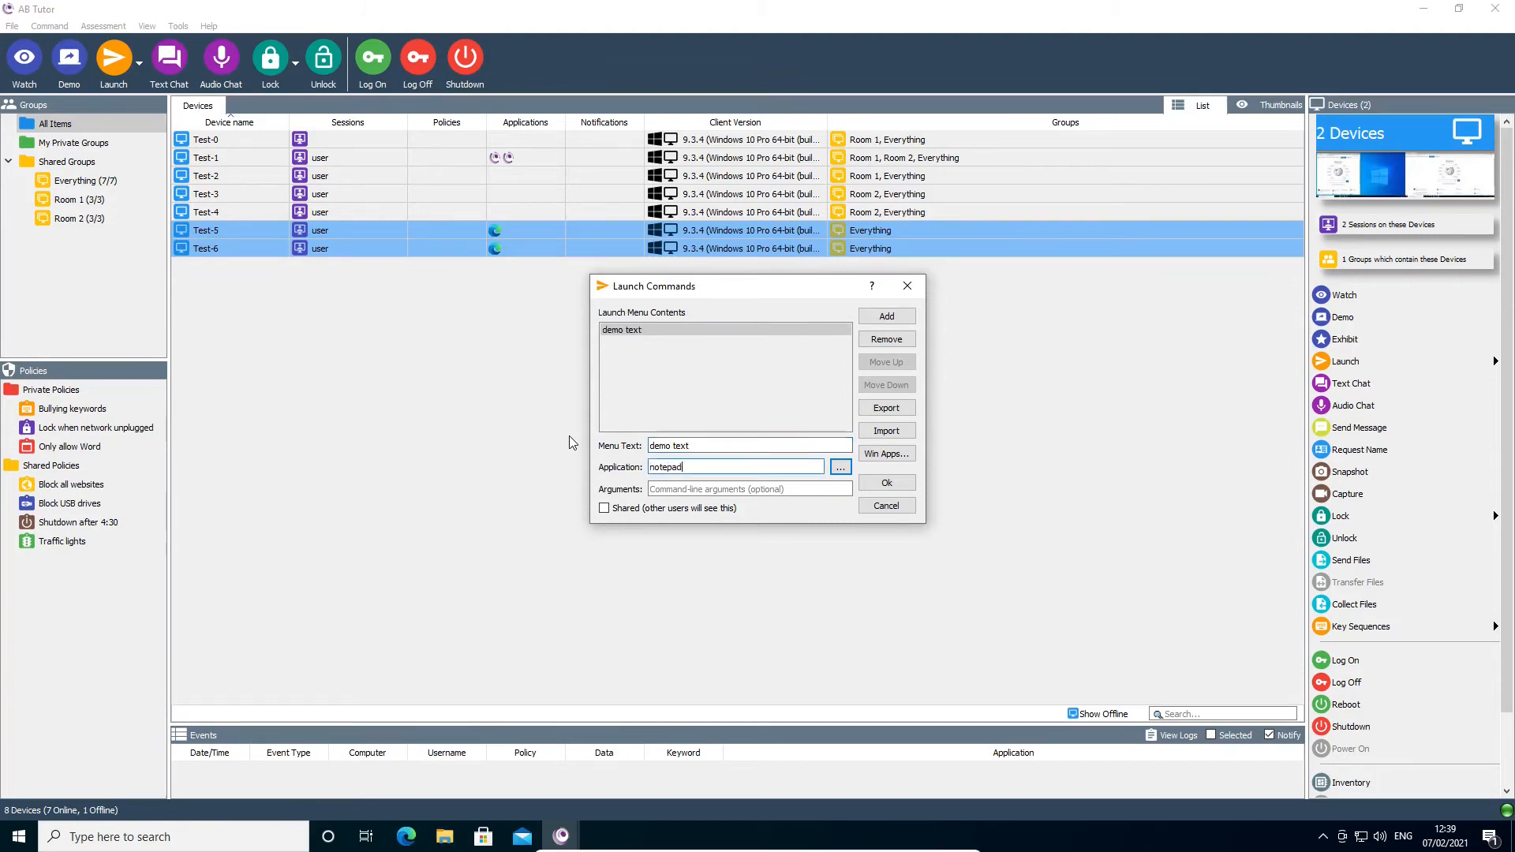
text(.exec)
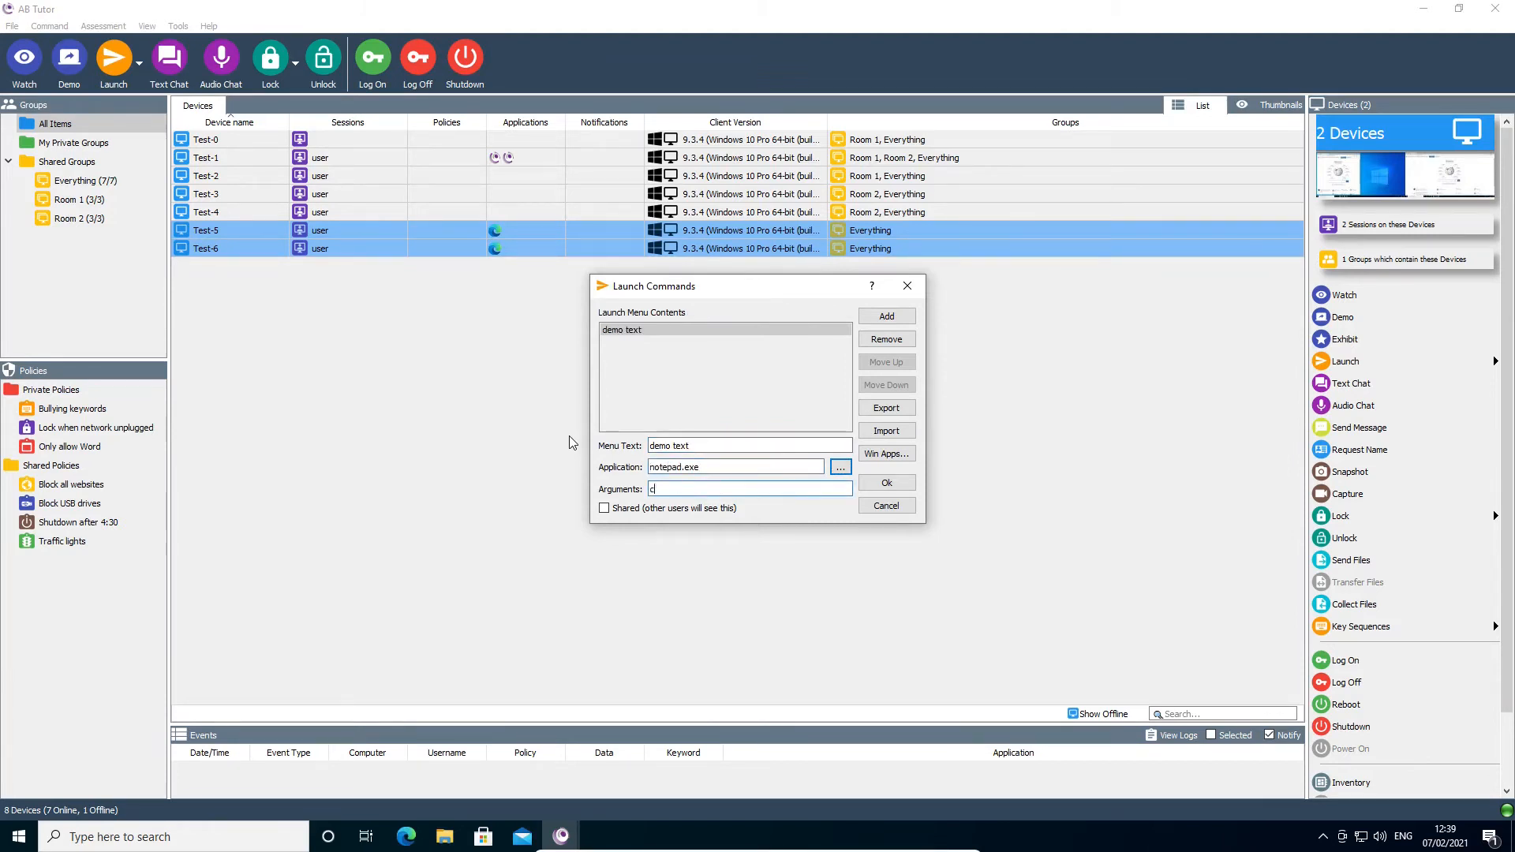
text(:\tem)
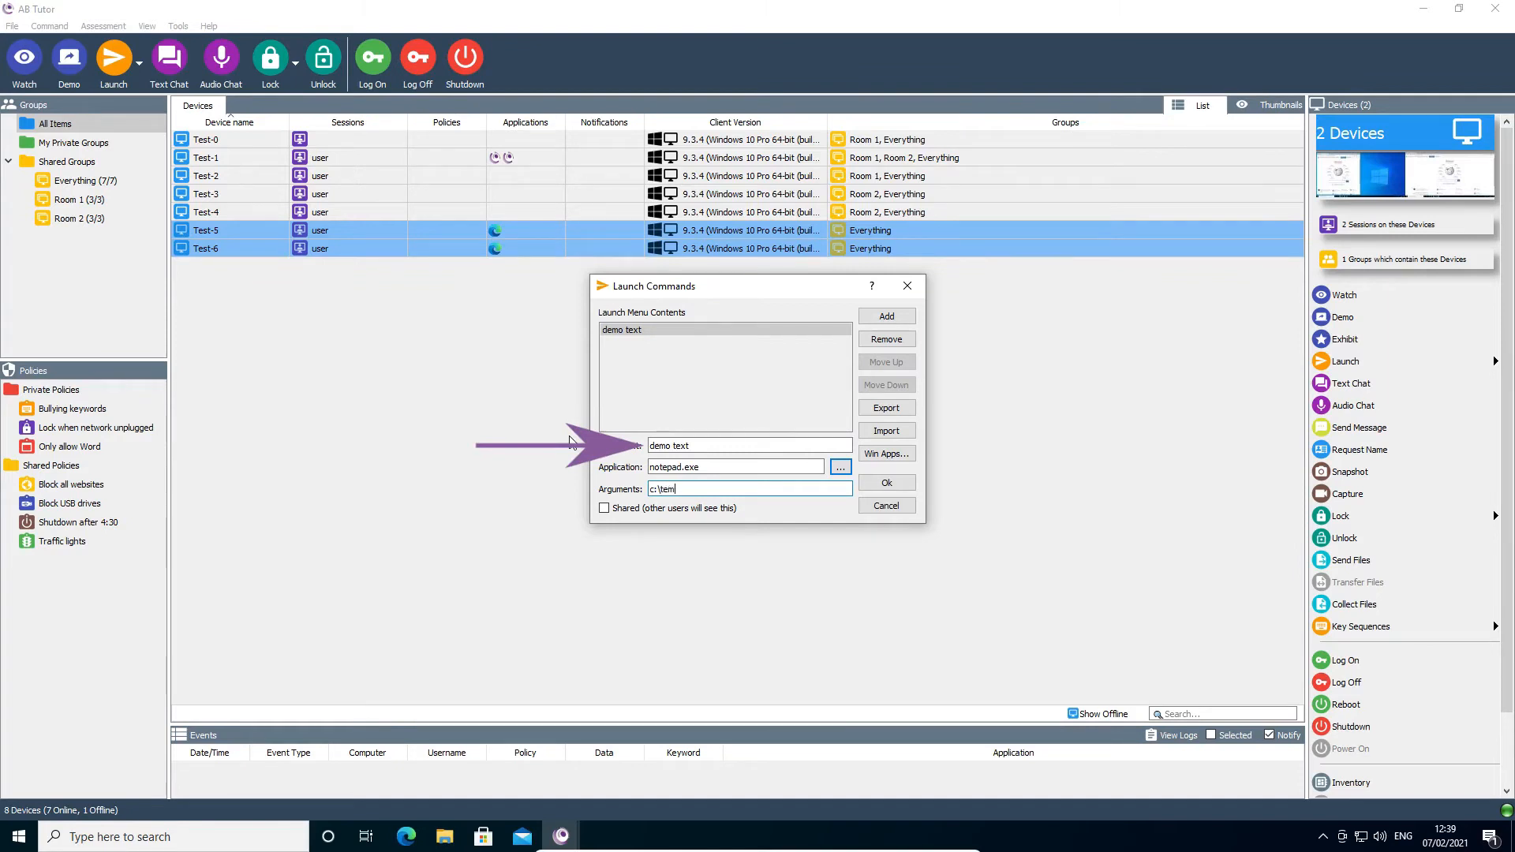
text(p\demo.txt)
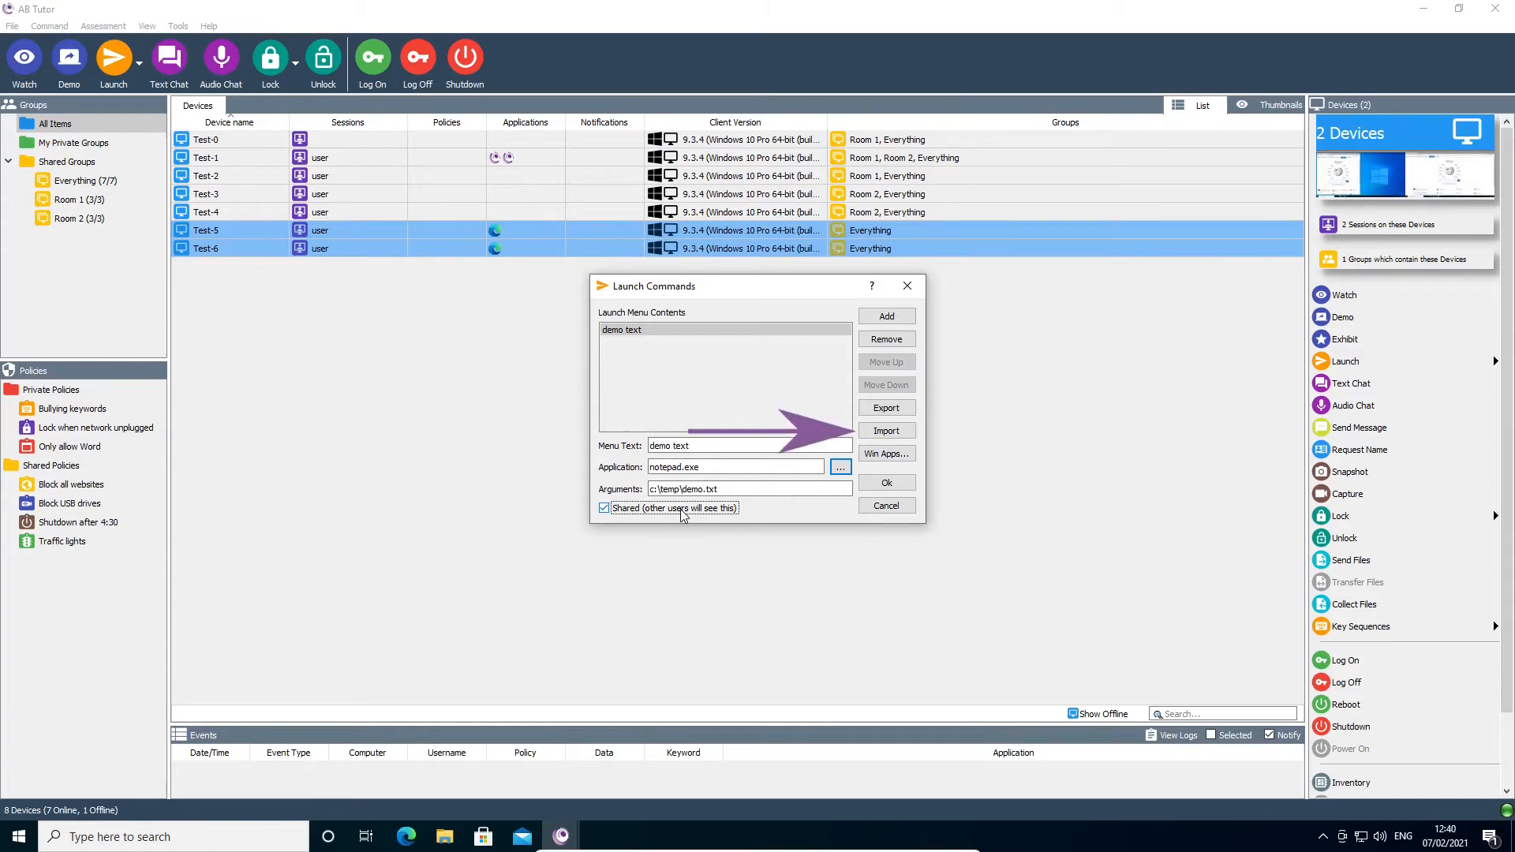
click(885, 482)
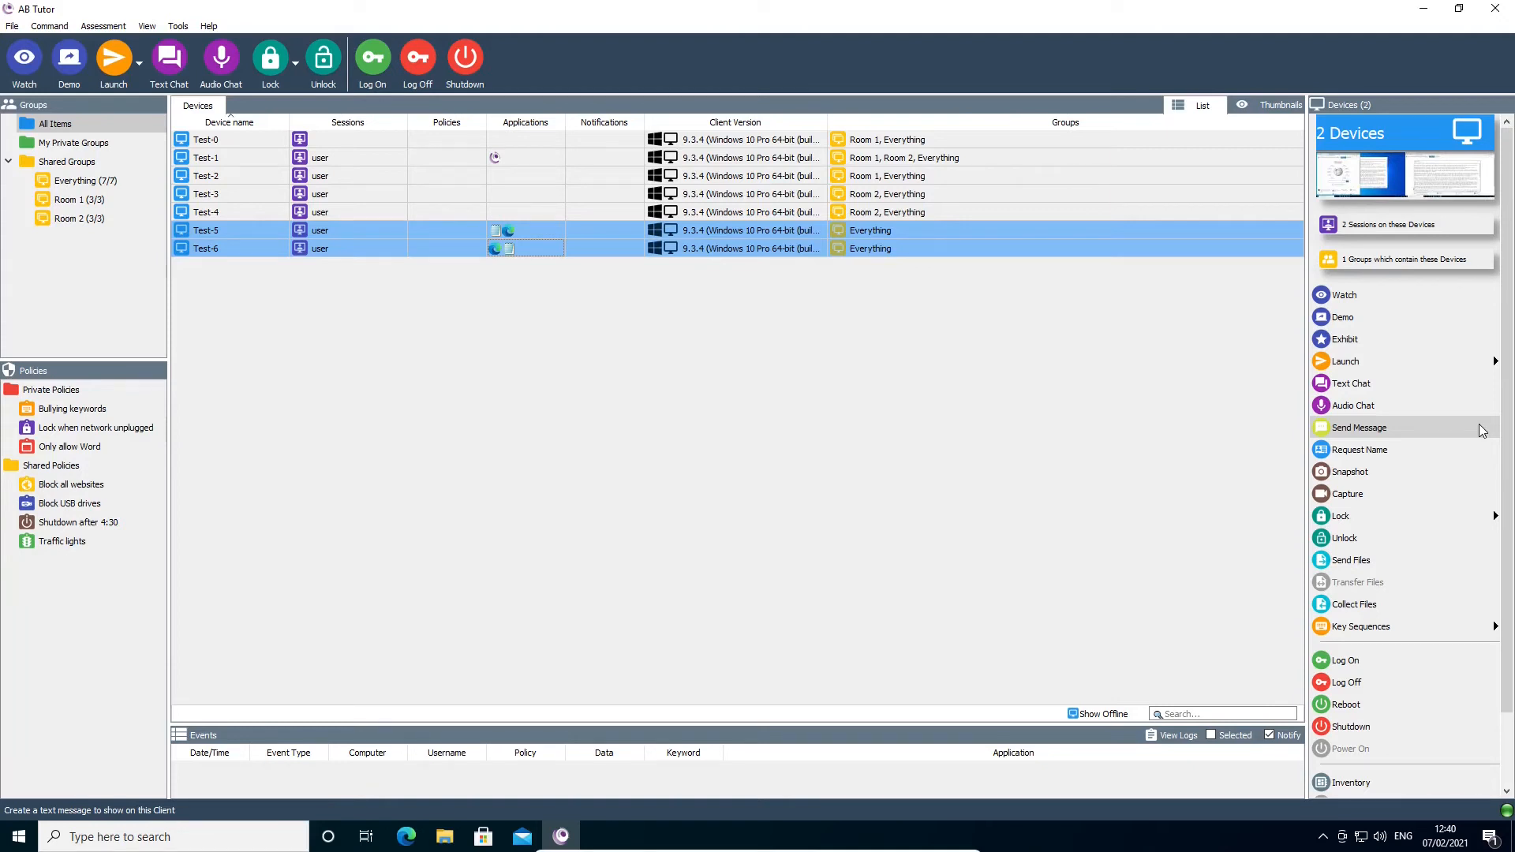
Close every application matching *notepad* on the selected devices Test-5 and Test-6.
click(1495, 363)
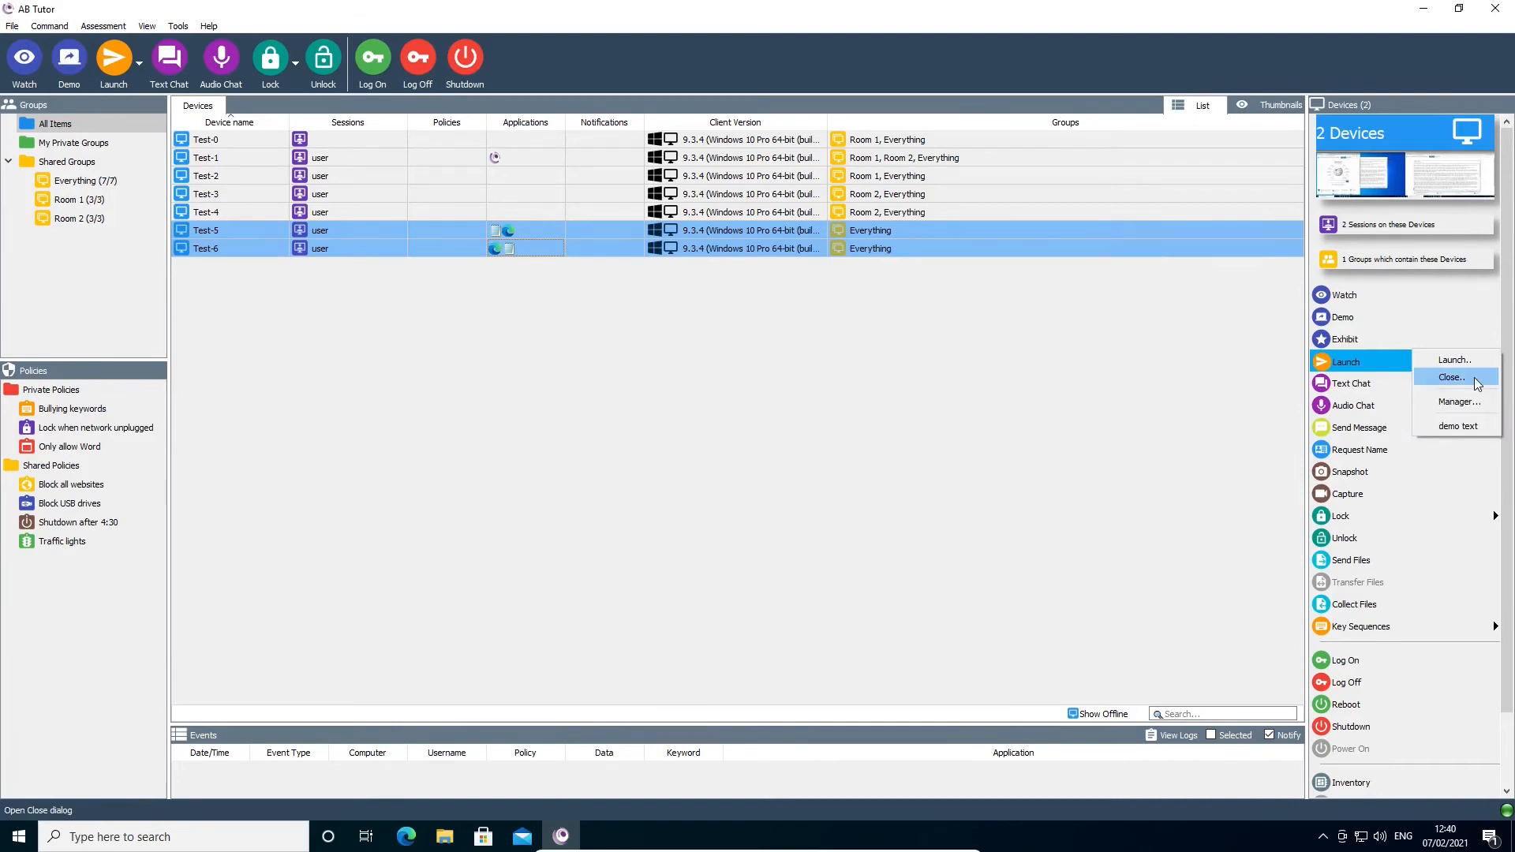
click(1472, 381)
text(*notepad*)
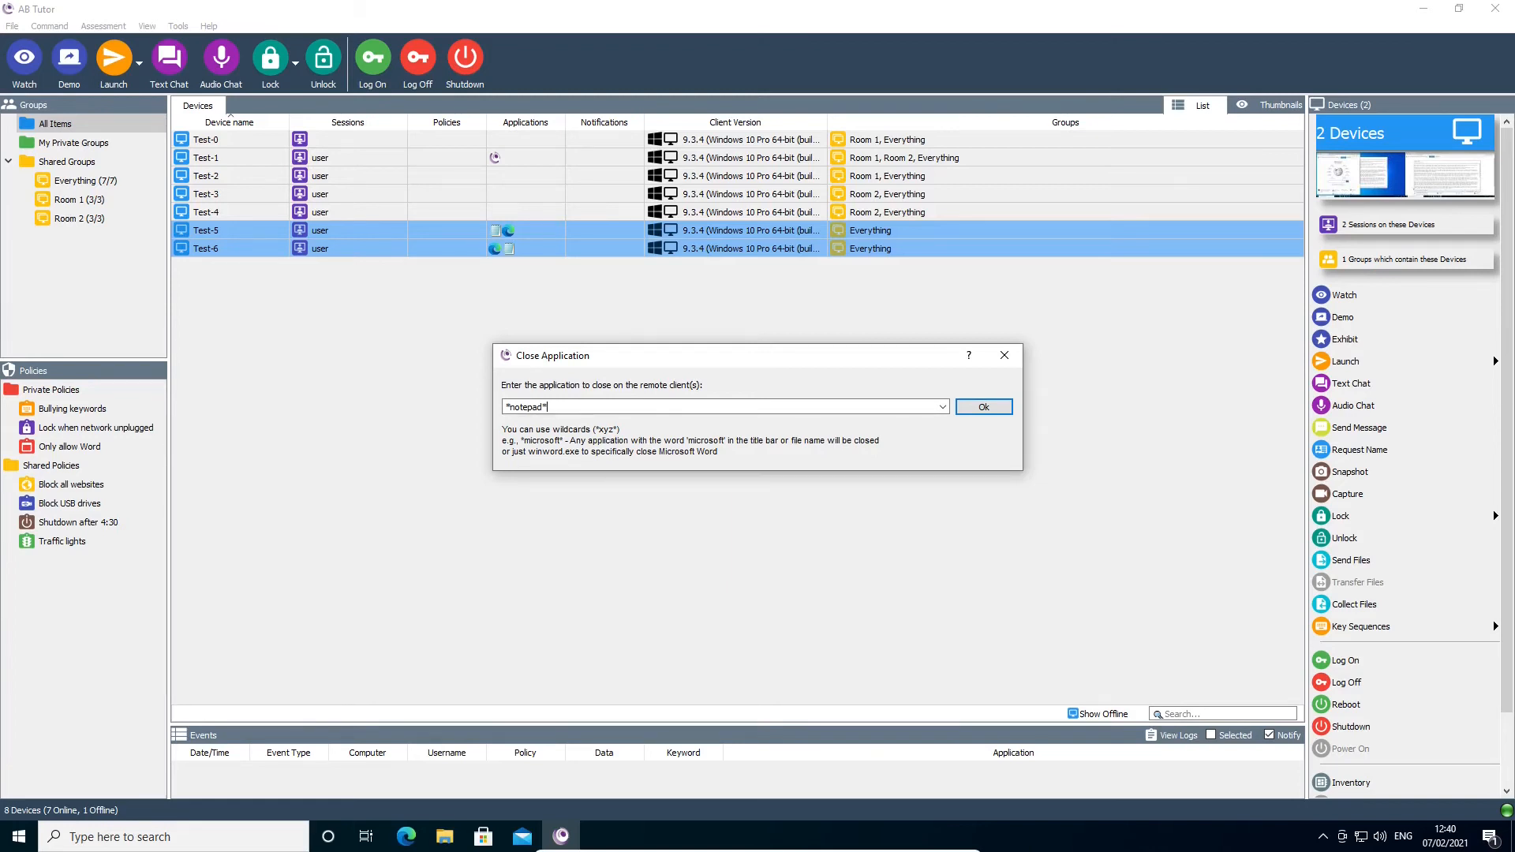
click(978, 410)
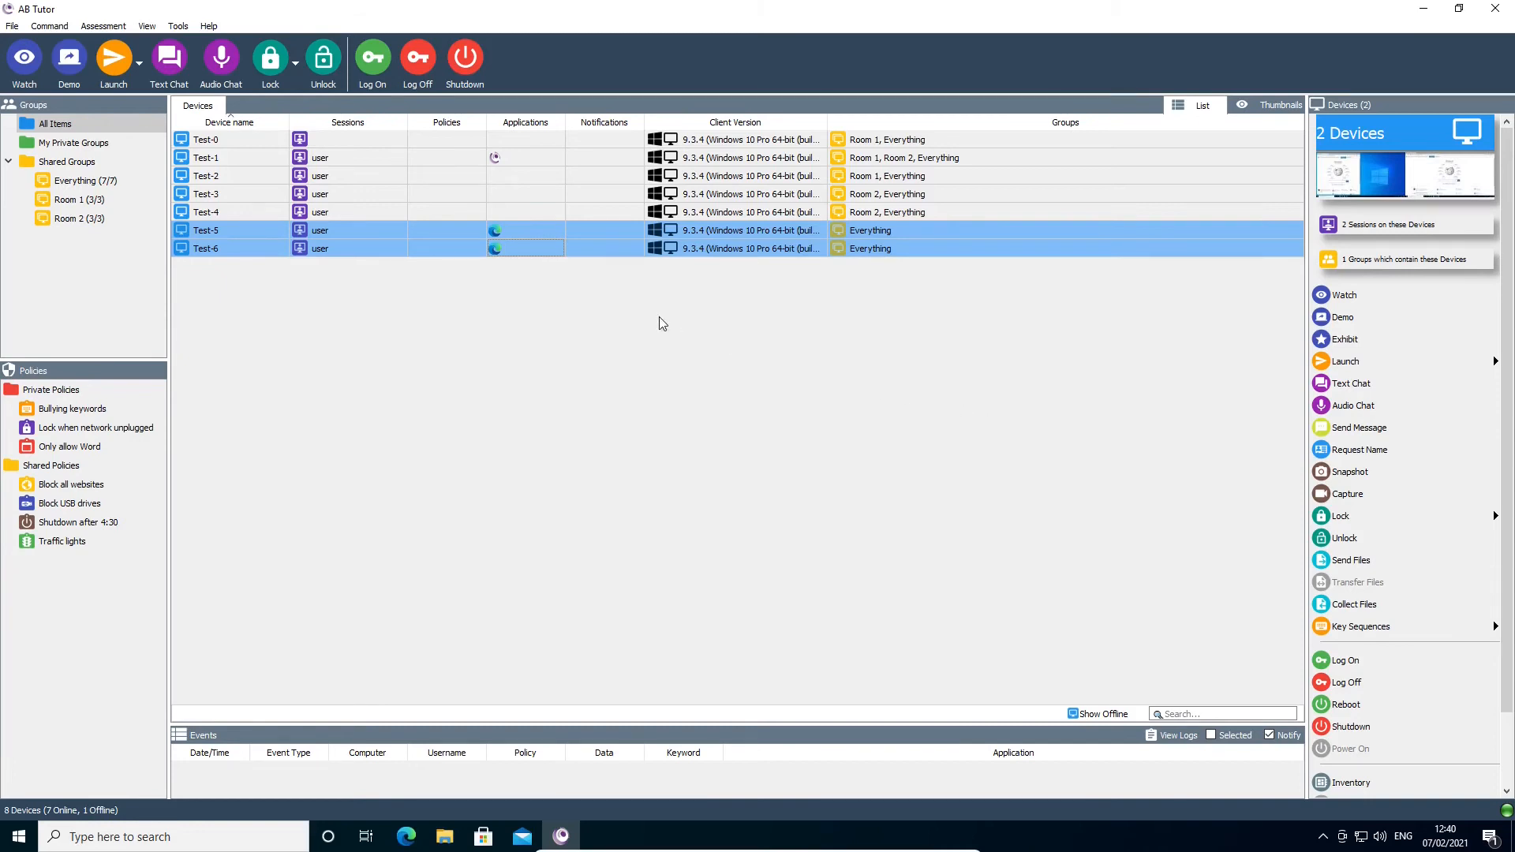
Close the Wikipedia Microsoft Edge window on Test-5 and apply a temporary block to the one on Test-6.
right_click(492, 229)
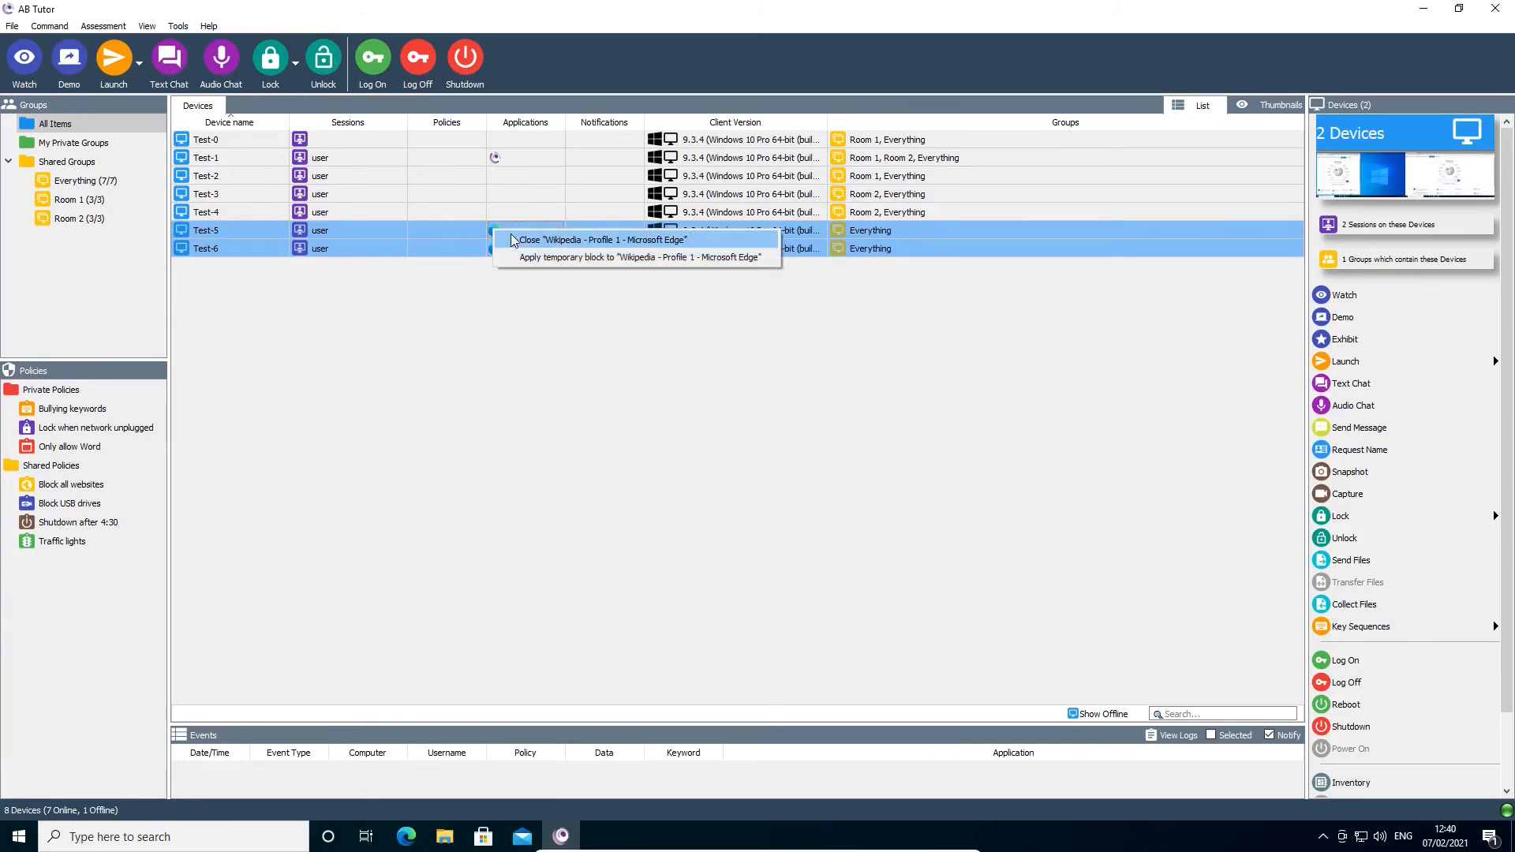
click(542, 240)
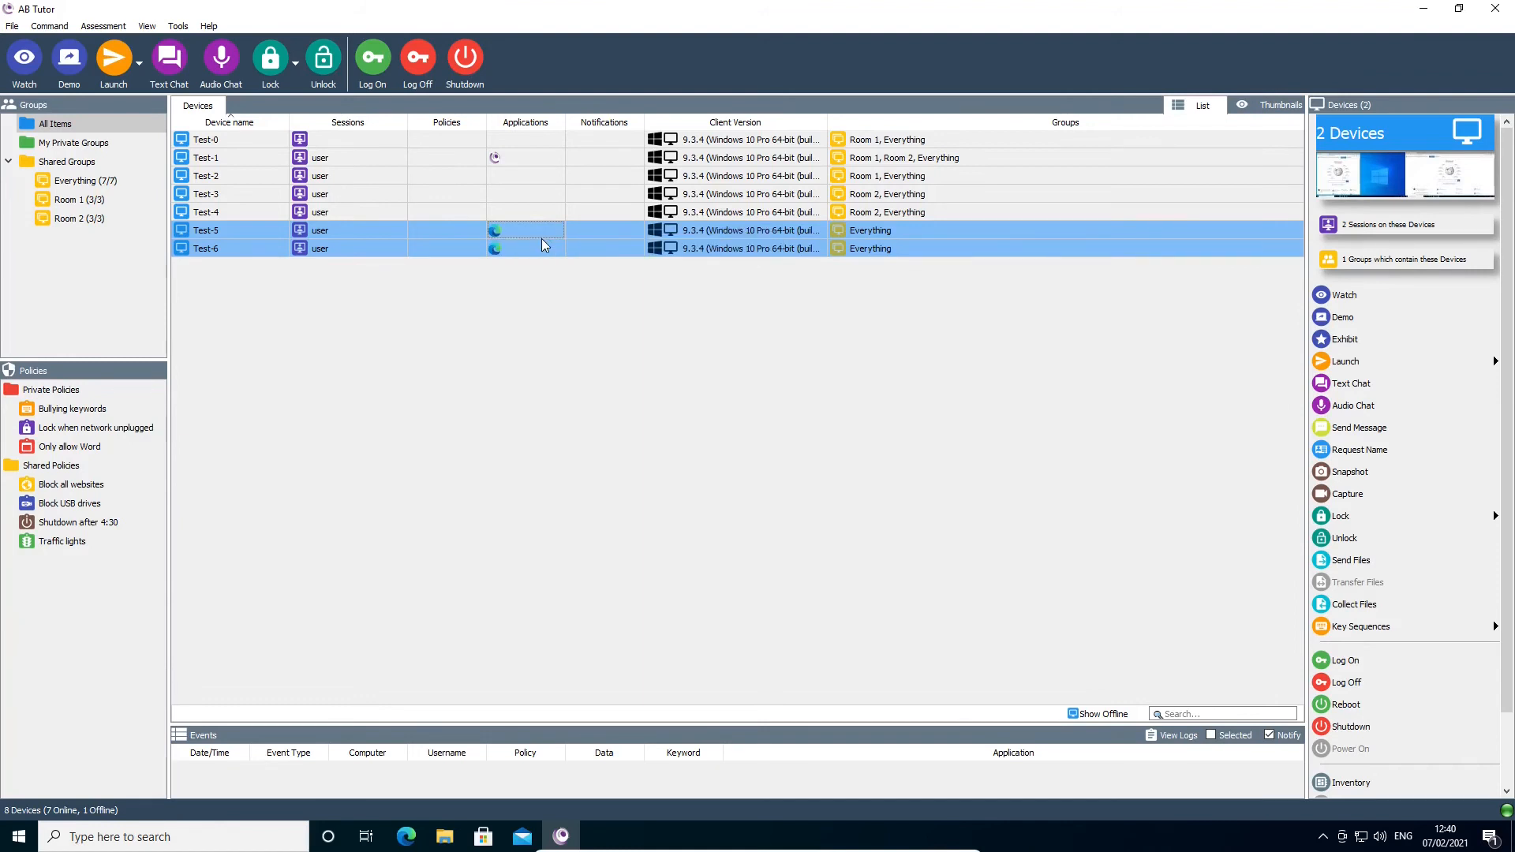
right_click(495, 249)
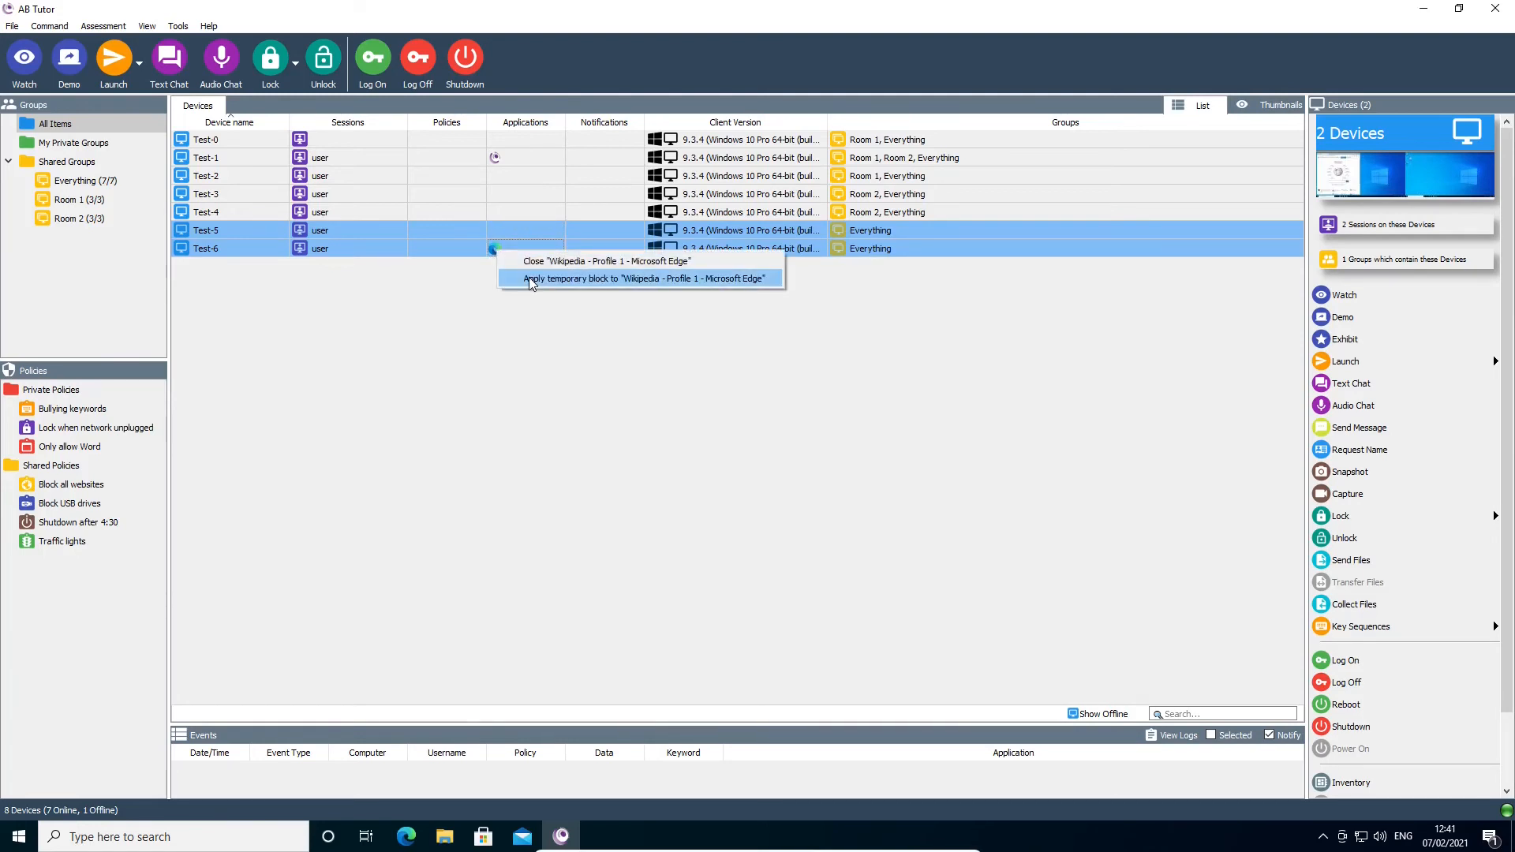
click(530, 280)
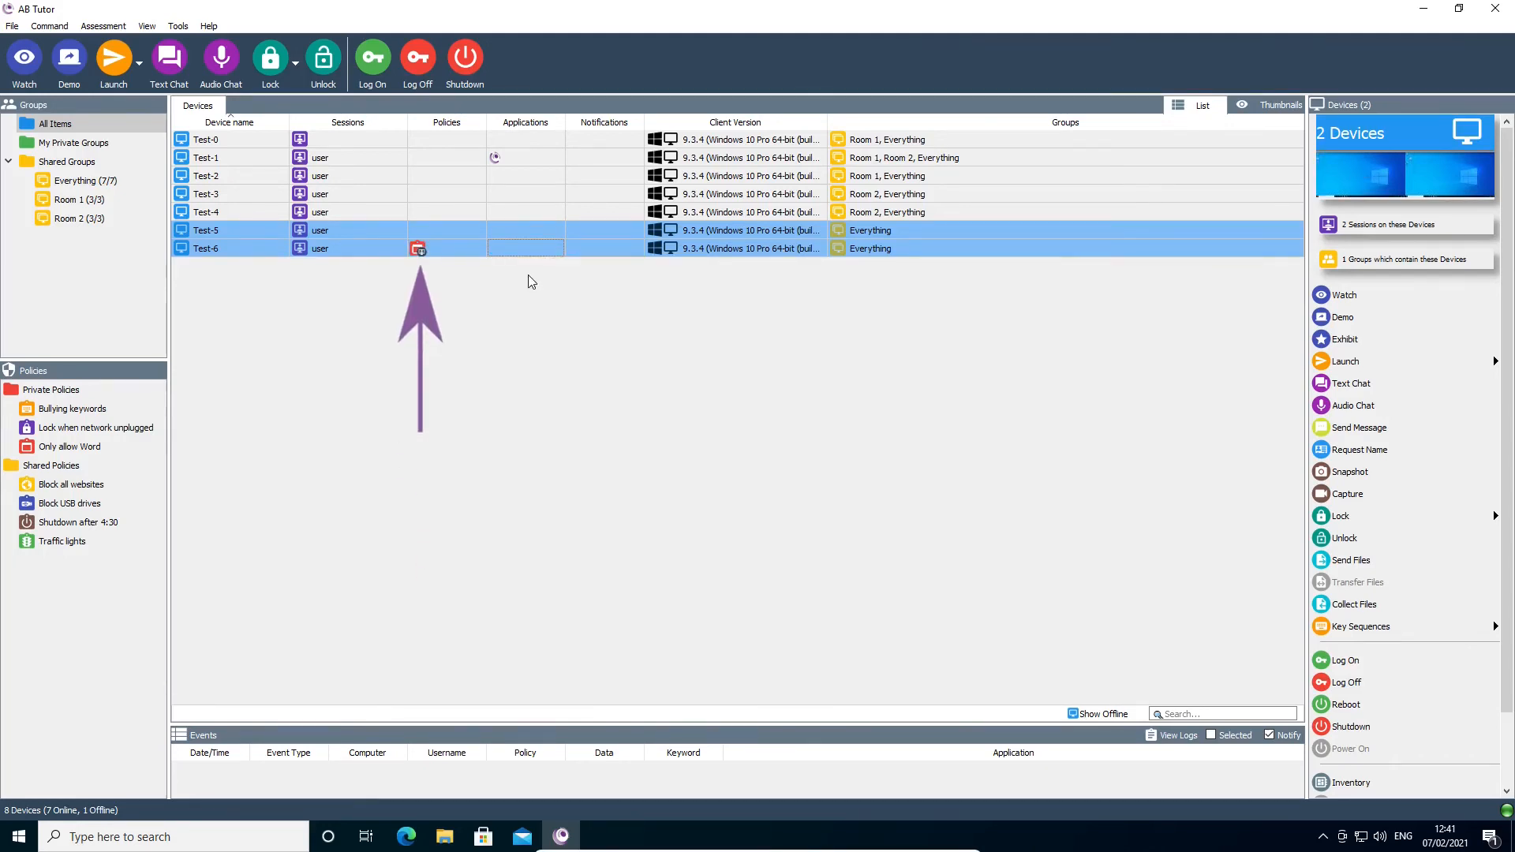
Inspect the temporary msedge.exe block on Test-6 and open its policy options.
click(418, 249)
mouse_move(420, 252)
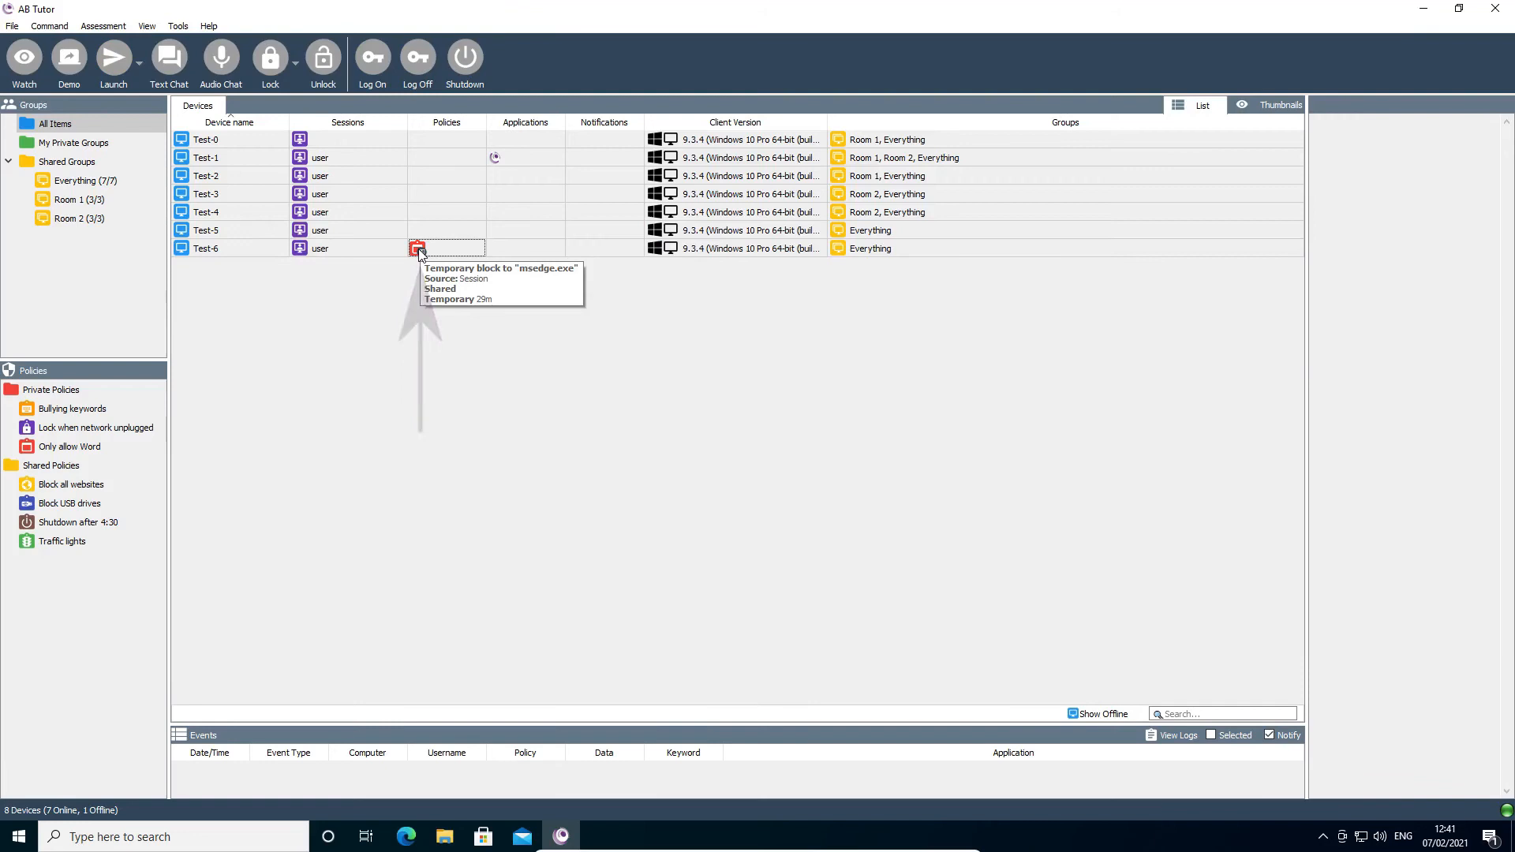
right_click(420, 251)
click(429, 265)
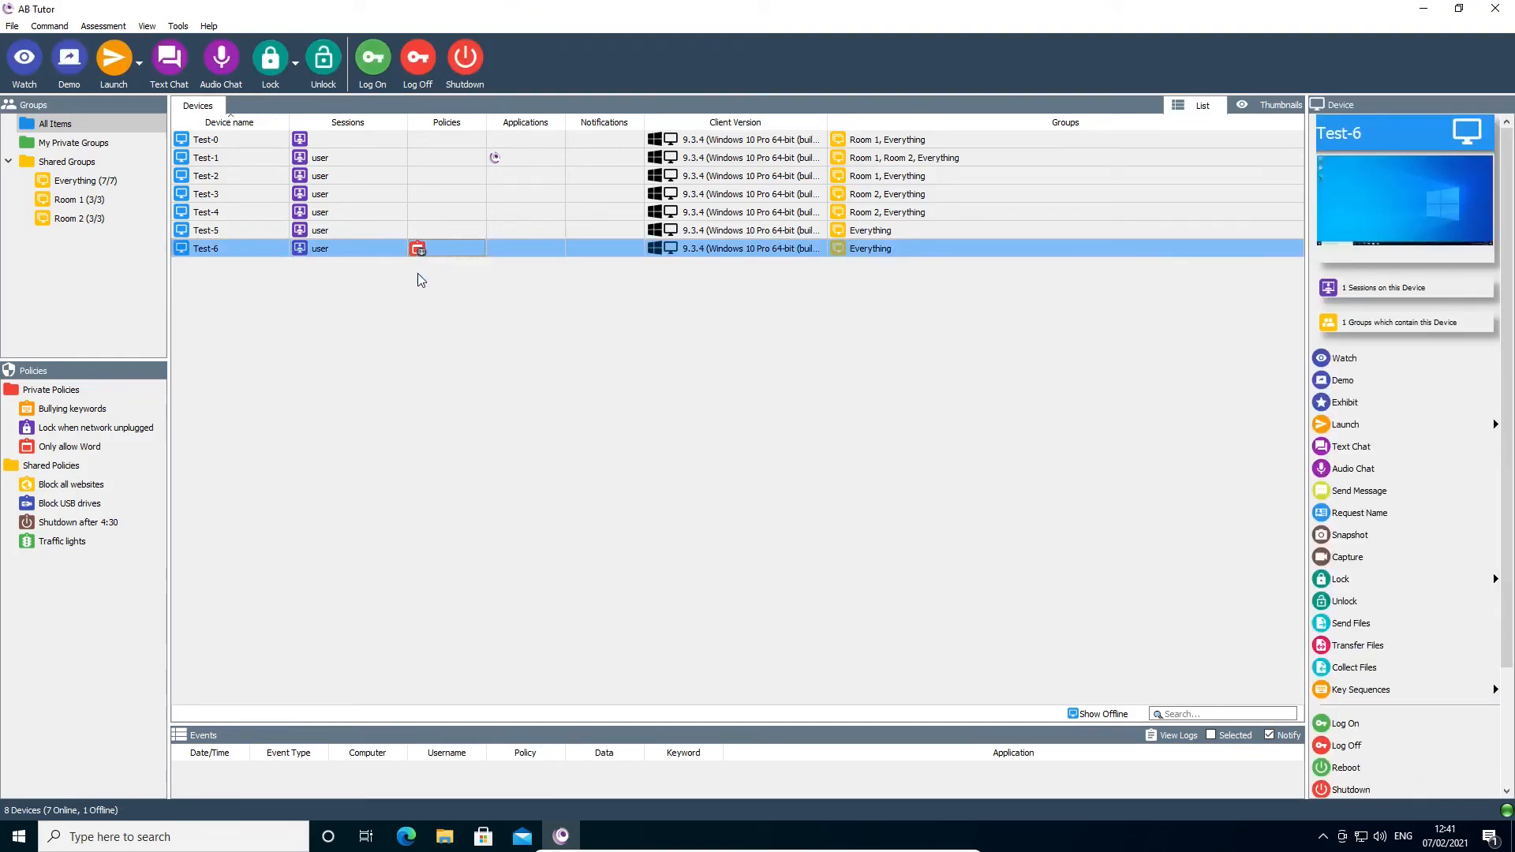